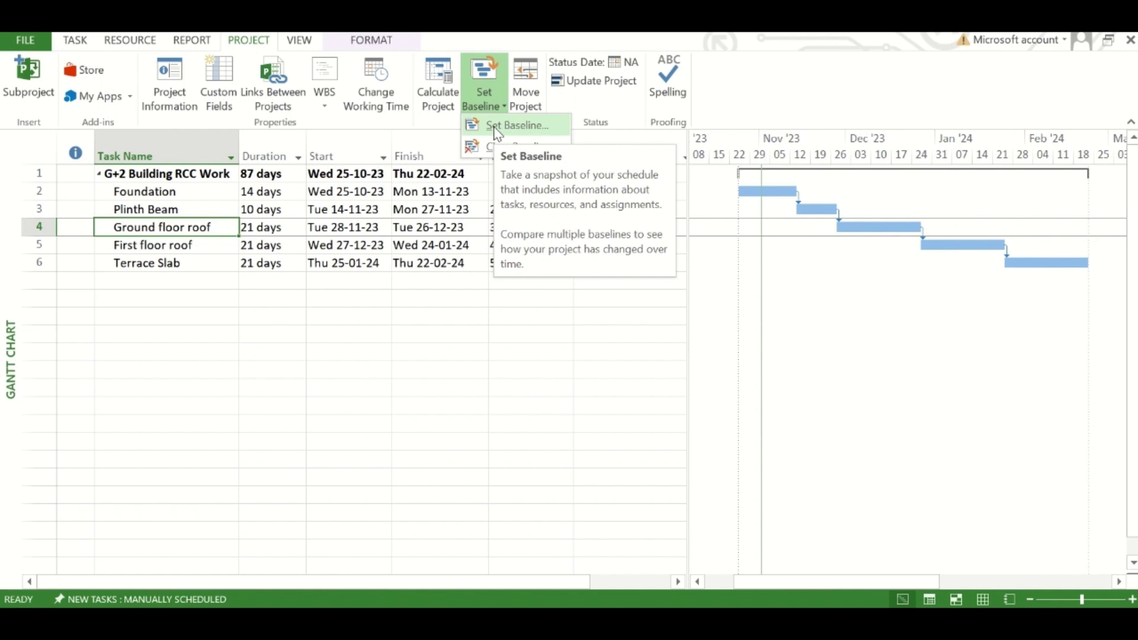
# Step: Set the baseline for the entire project, storing it in the default Baseline slot
pyautogui.click(497, 126)
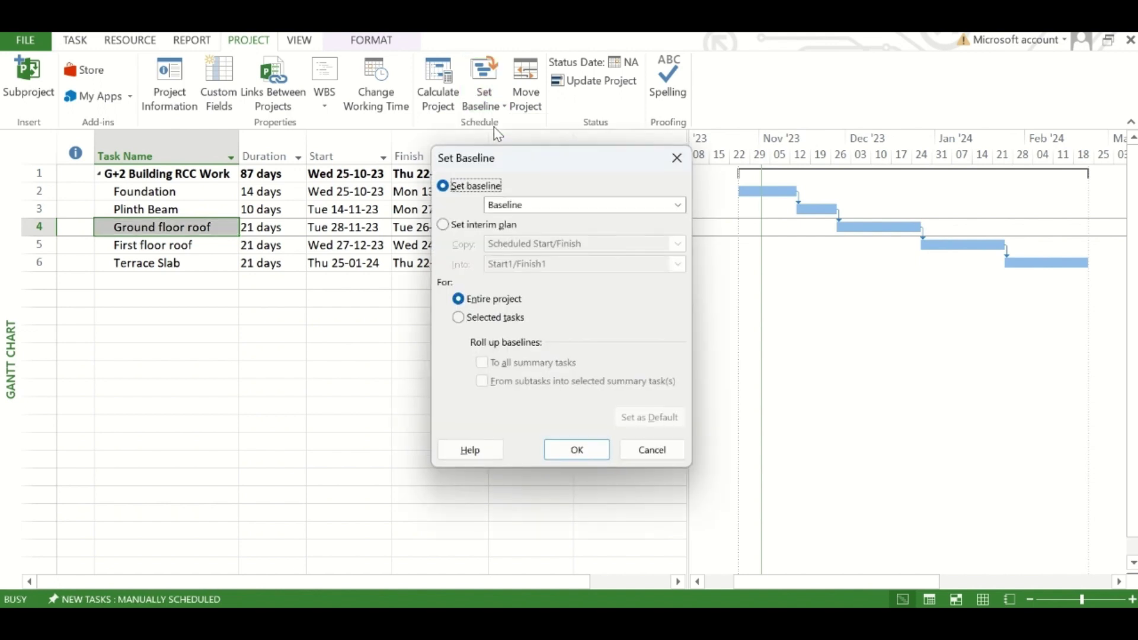
pyautogui.click(576, 452)
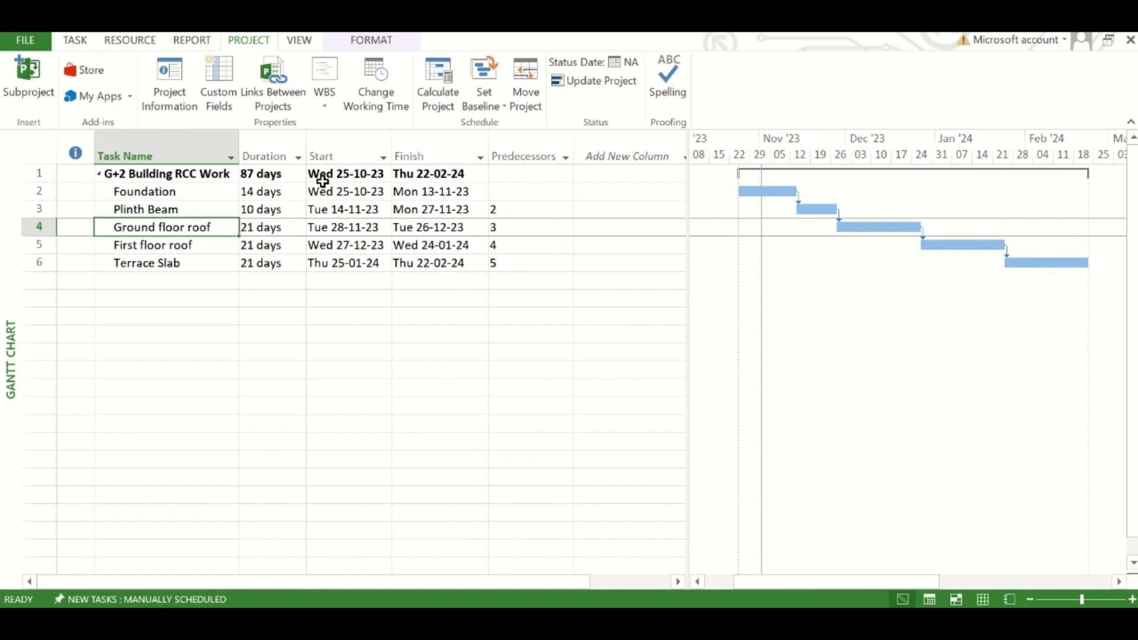
# Step: Insert a Baseline Start column in front of the Start column of the task table
pyautogui.rightClick(339, 151)
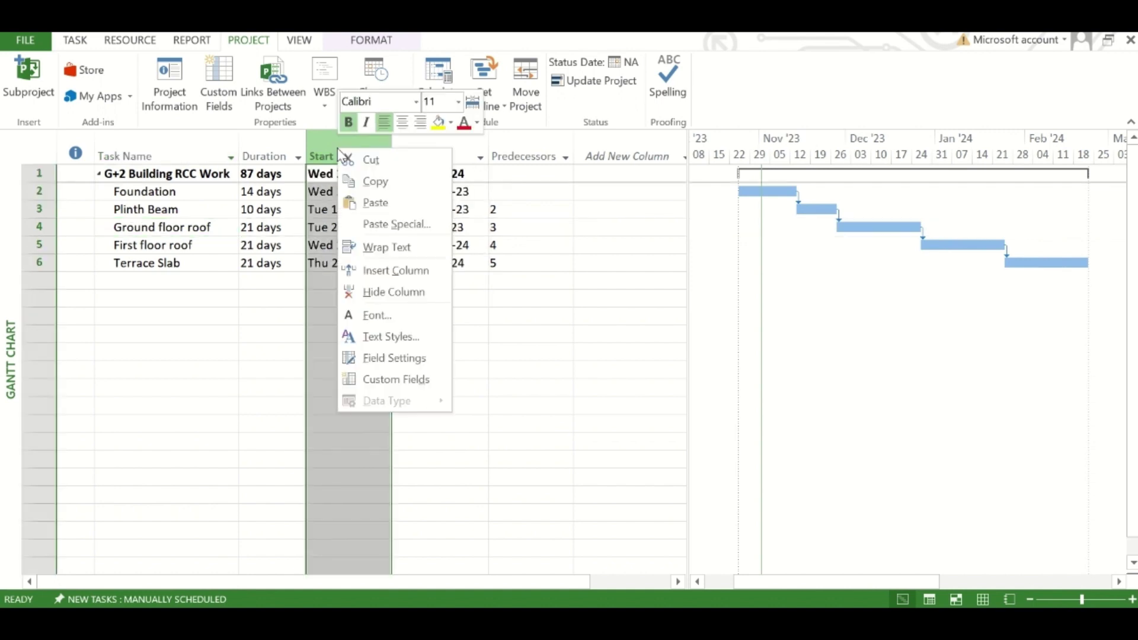
pyautogui.click(353, 270)
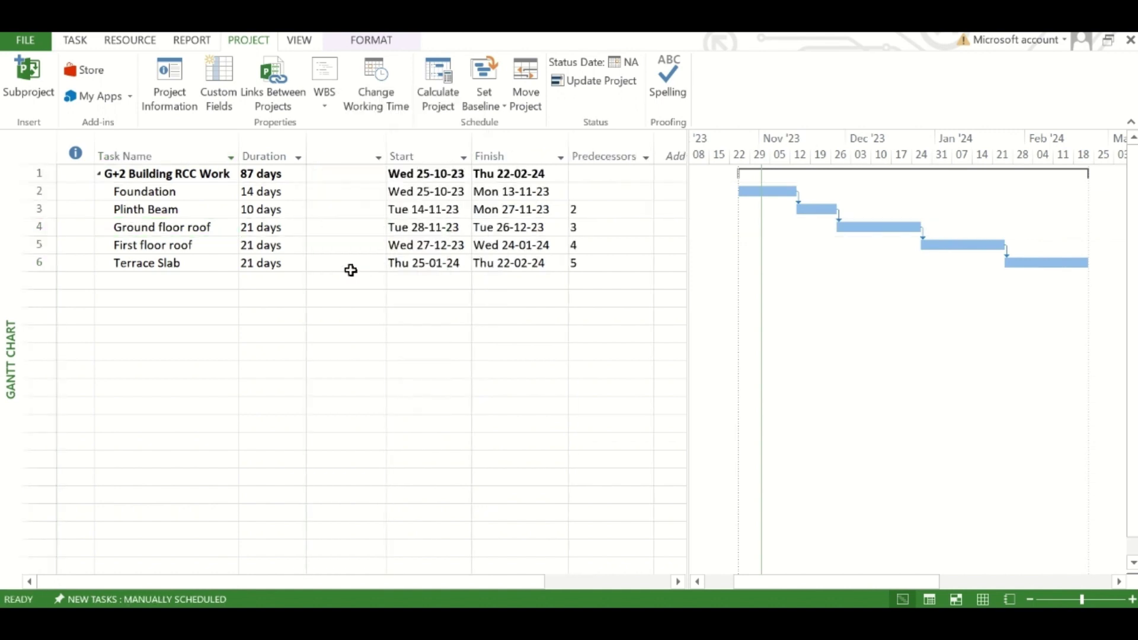
pyautogui.write('base')
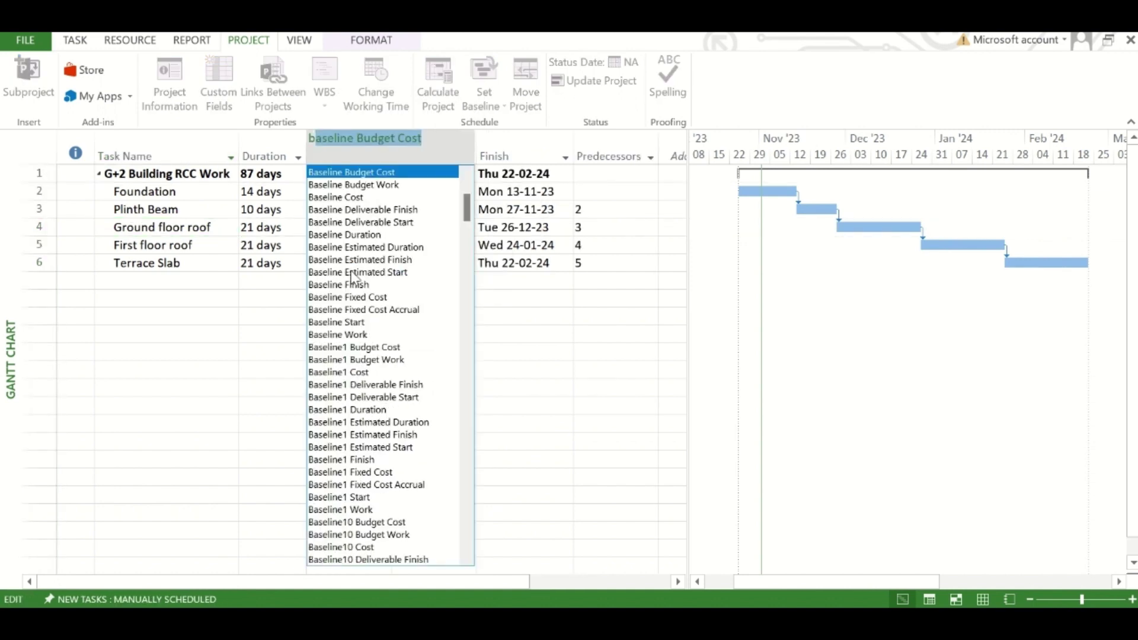
pyautogui.write('line ')
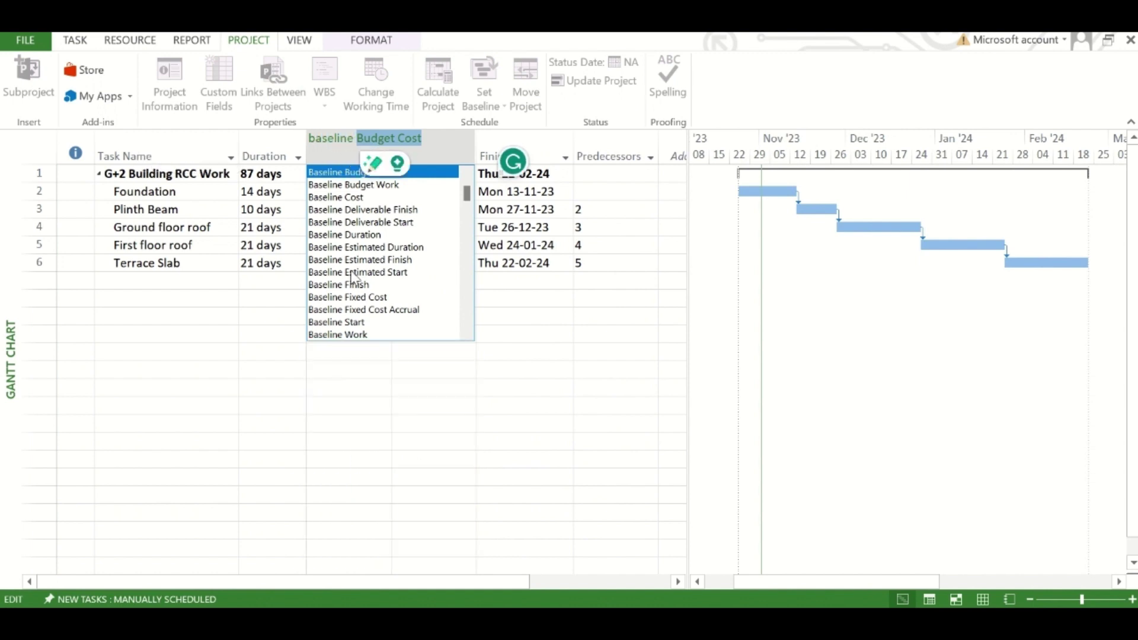
pyautogui.write('st')
pyautogui.click(333, 173)
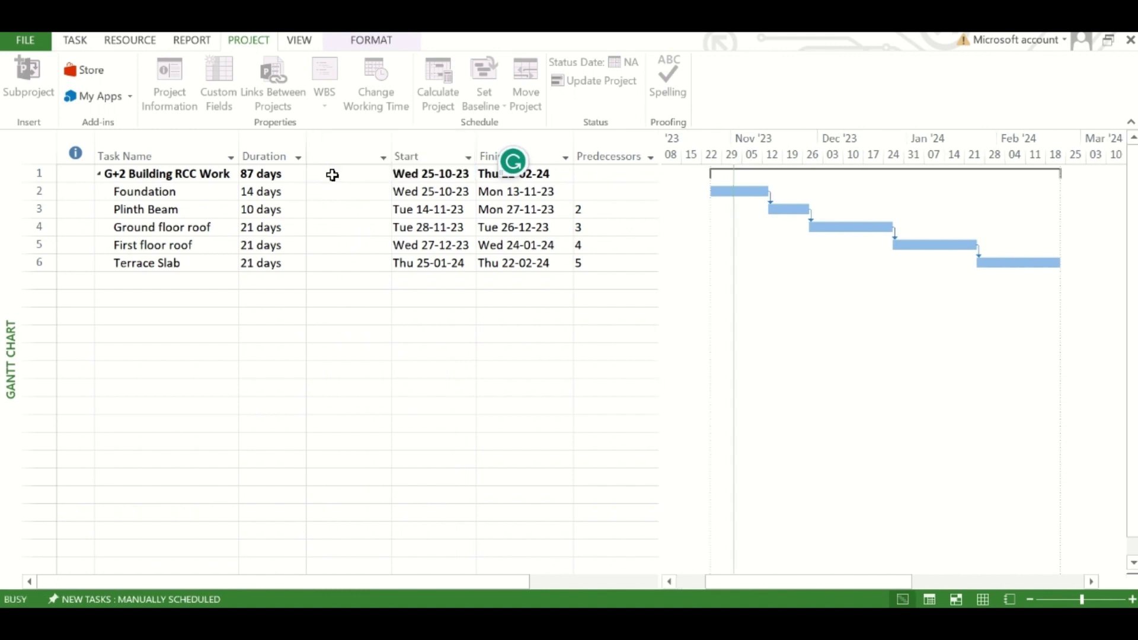
# Step: Insert a Baseline Finish column between the Baseline Start and Start columns
pyautogui.rightClick(413, 157)
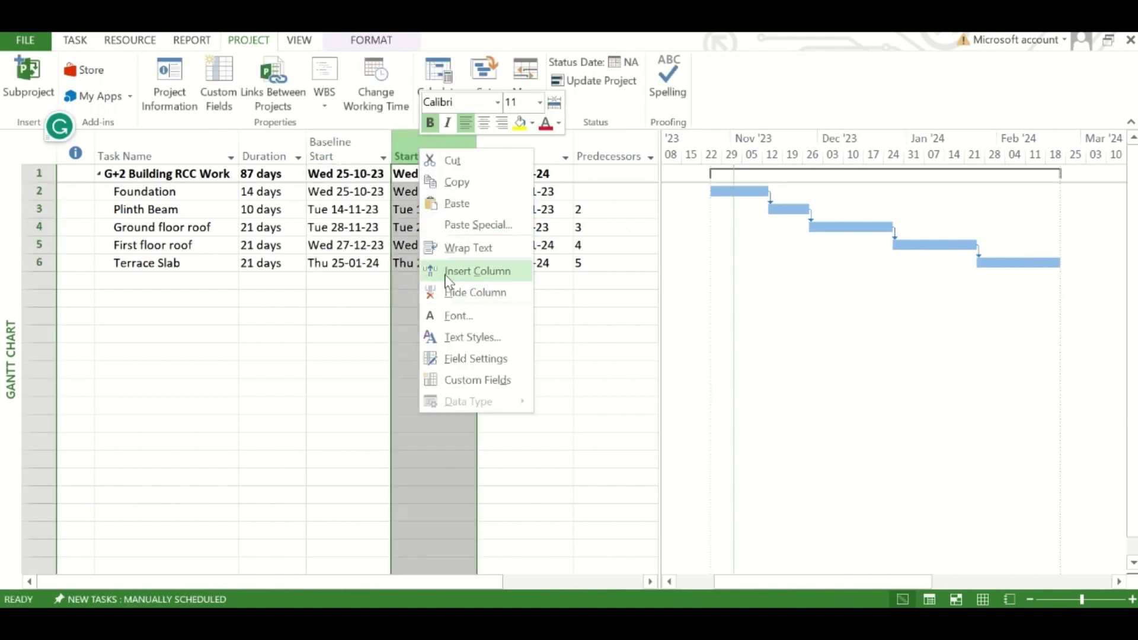
pyautogui.click(446, 274)
pyautogui.write('baseline finish')
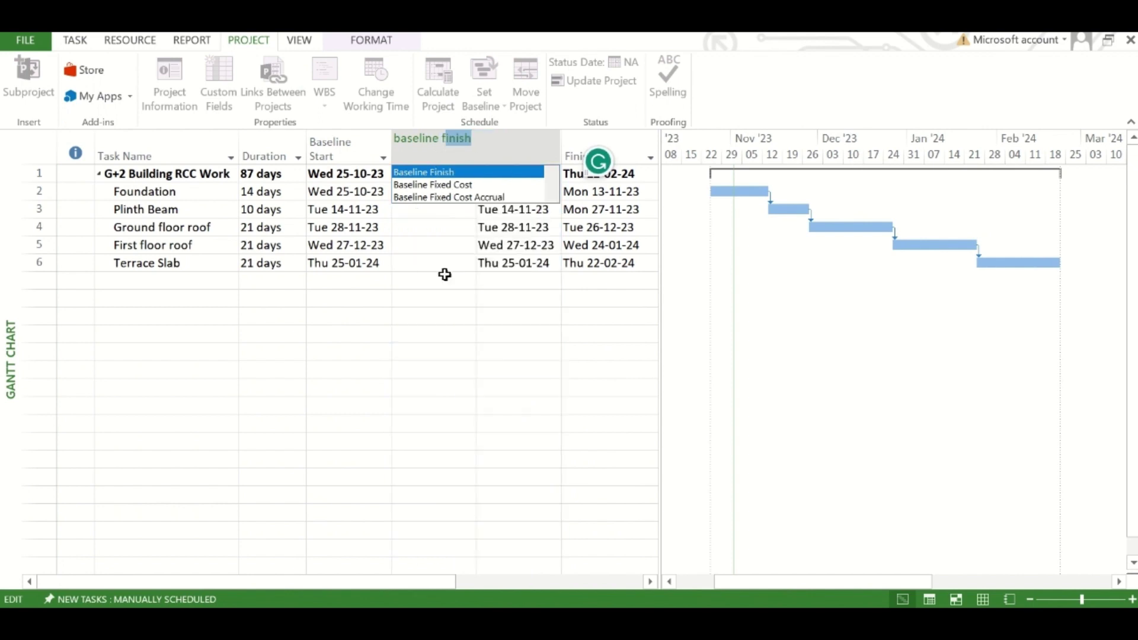
pyautogui.press('Return')
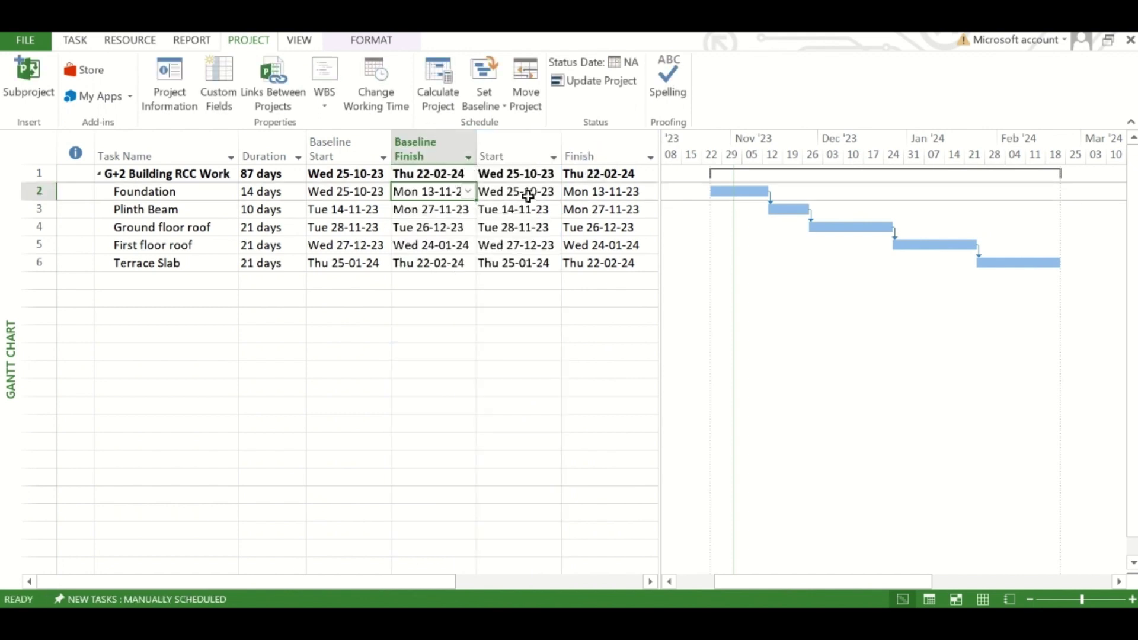
# Step: Widen the task table over the Gantt chart and insert an Actual Start column before the Predecessors column
pyautogui.moveTo(660, 204); pyautogui.dragTo(1001, 232)
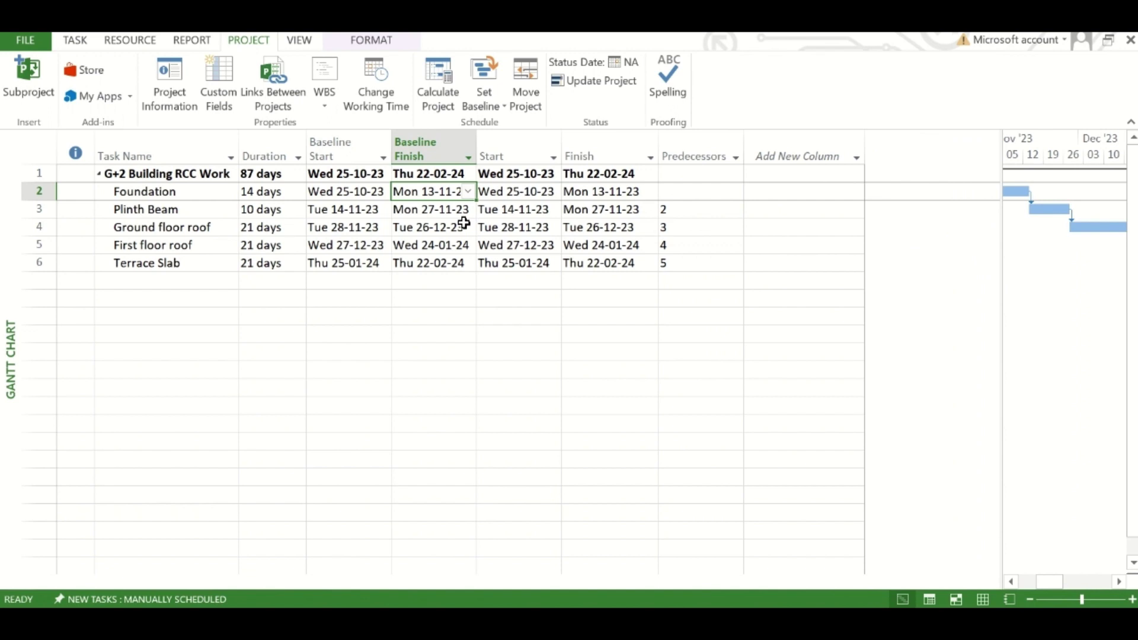
pyautogui.rightClick(678, 148)
pyautogui.click(692, 272)
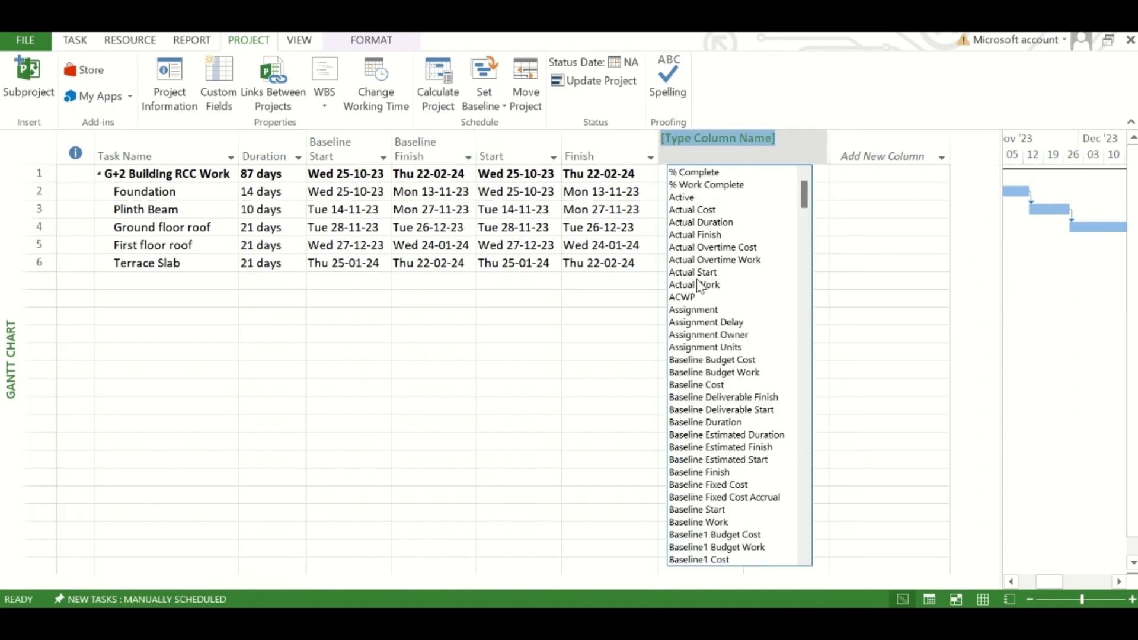
pyautogui.write('actual')
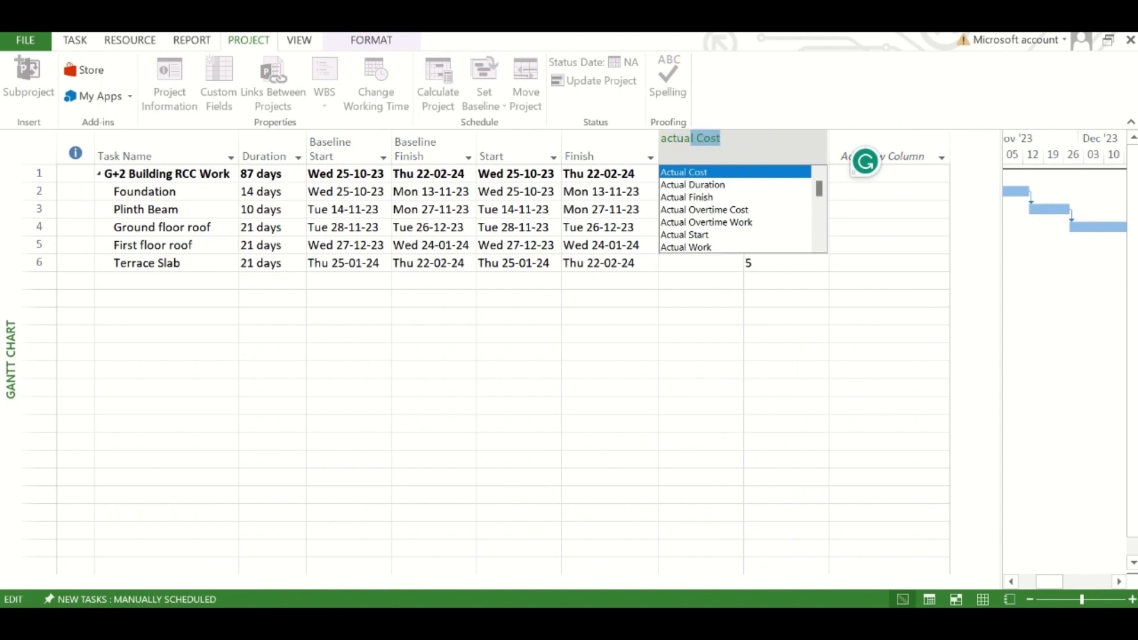
pyautogui.click(683, 235)
# Step: Insert an Actual Finish column between Actual Start and Predecessors
pyautogui.rightClick(770, 147)
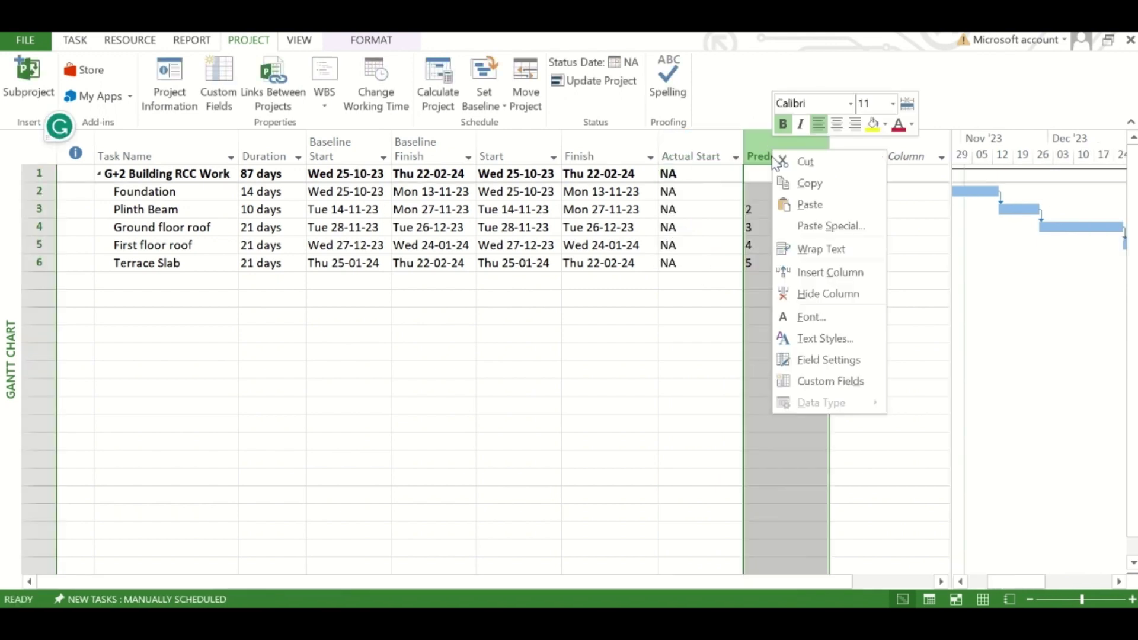
pyautogui.click(811, 268)
pyautogui.write('actual Cost')
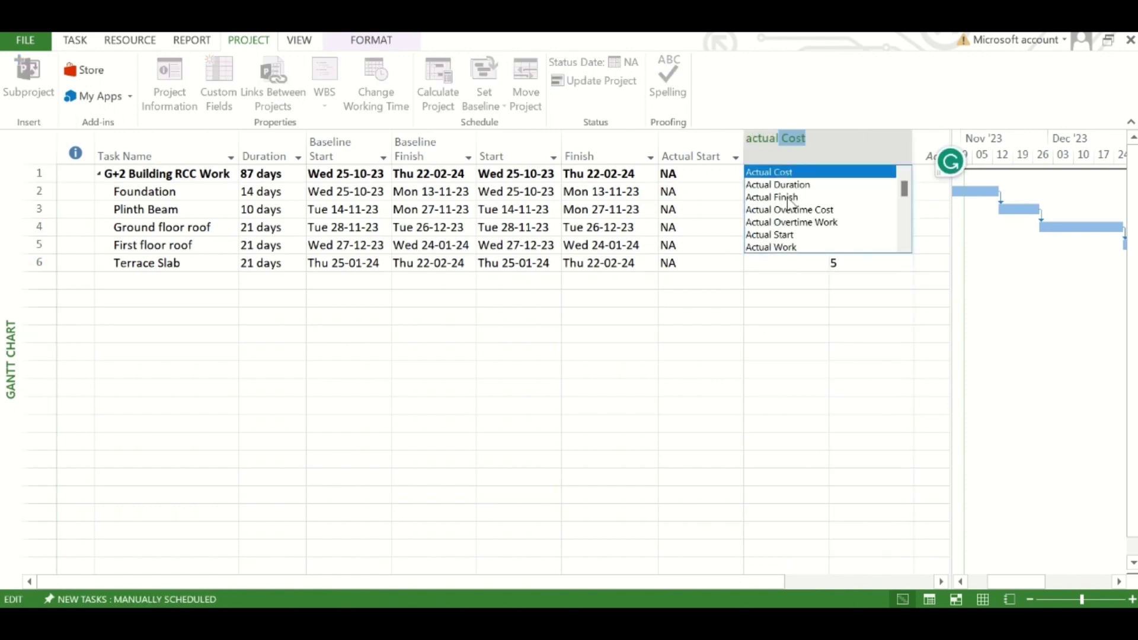
pyautogui.click(787, 197)
# Step: Insert a % Complete column between Actual Finish and Predecessors
pyautogui.rightClick(865, 148)
pyautogui.click(874, 268)
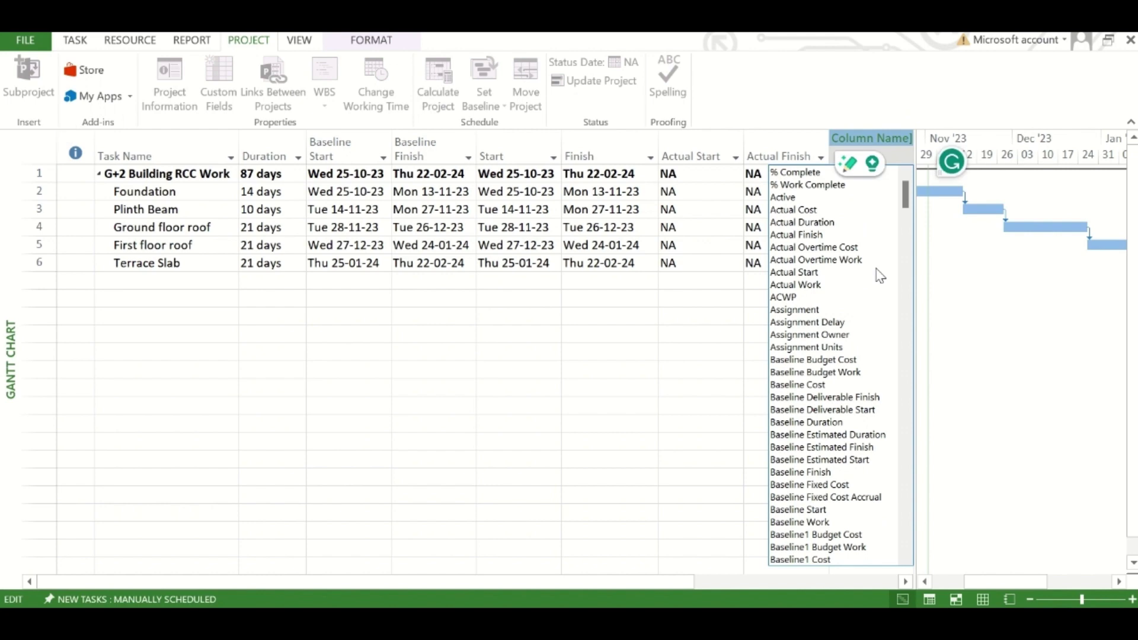
pyautogui.write('% Complete')
pyautogui.press('Return')
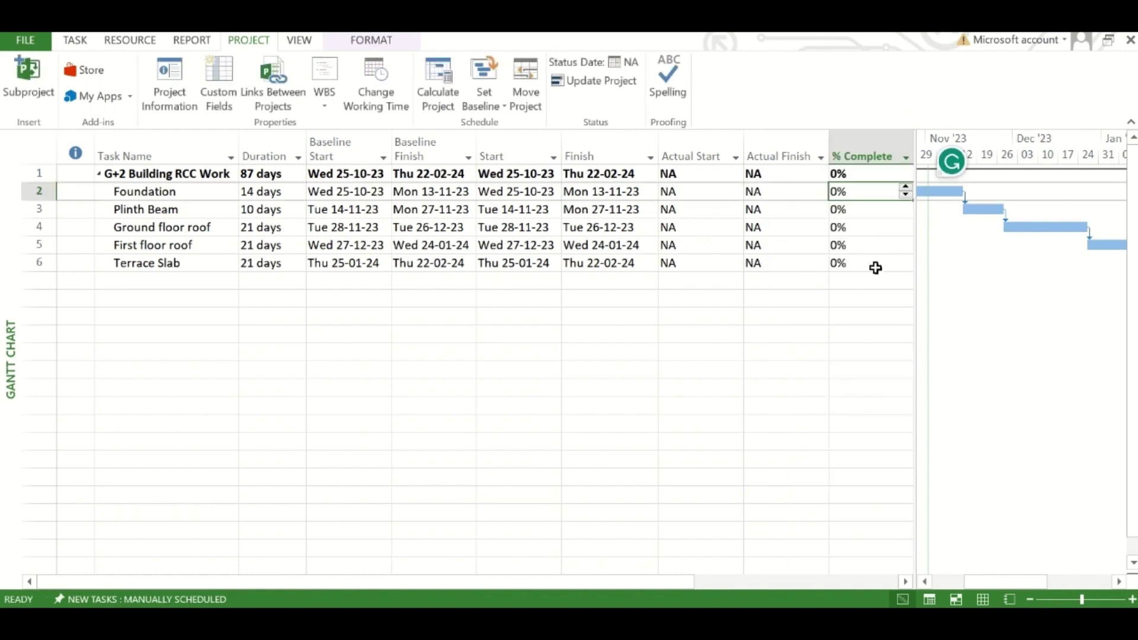
# Step: Insert a Remaining Duration column between % Complete and Predecessors
pyautogui.rightClick(943, 155)
pyautogui.click(981, 274)
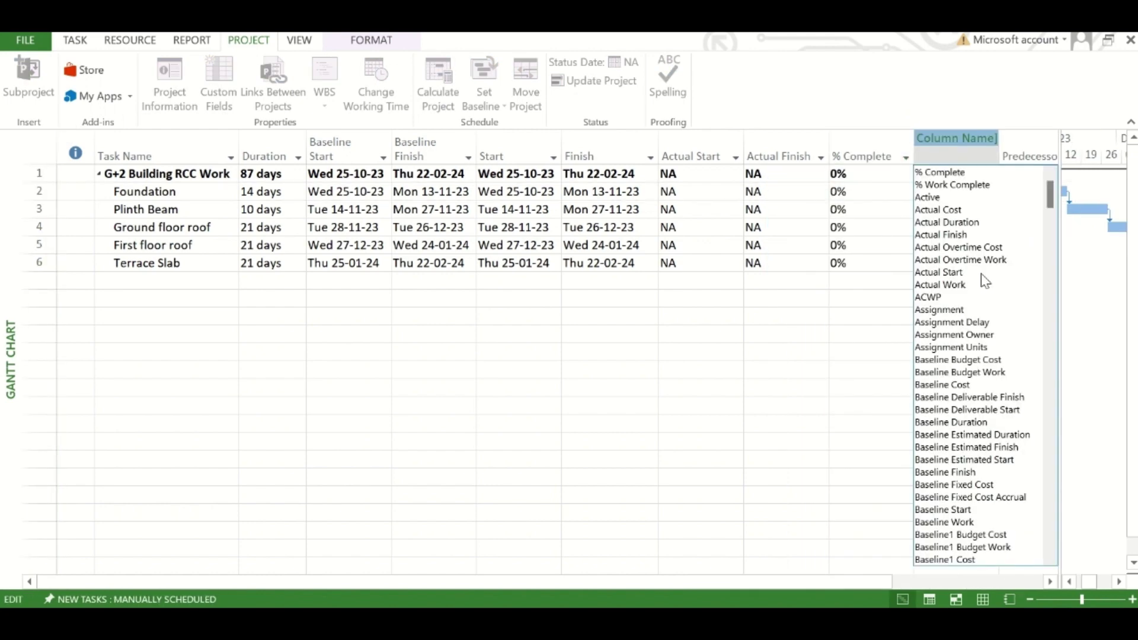
pyautogui.write('Remaining')
pyautogui.press('Down')
pyautogui.press('Return')
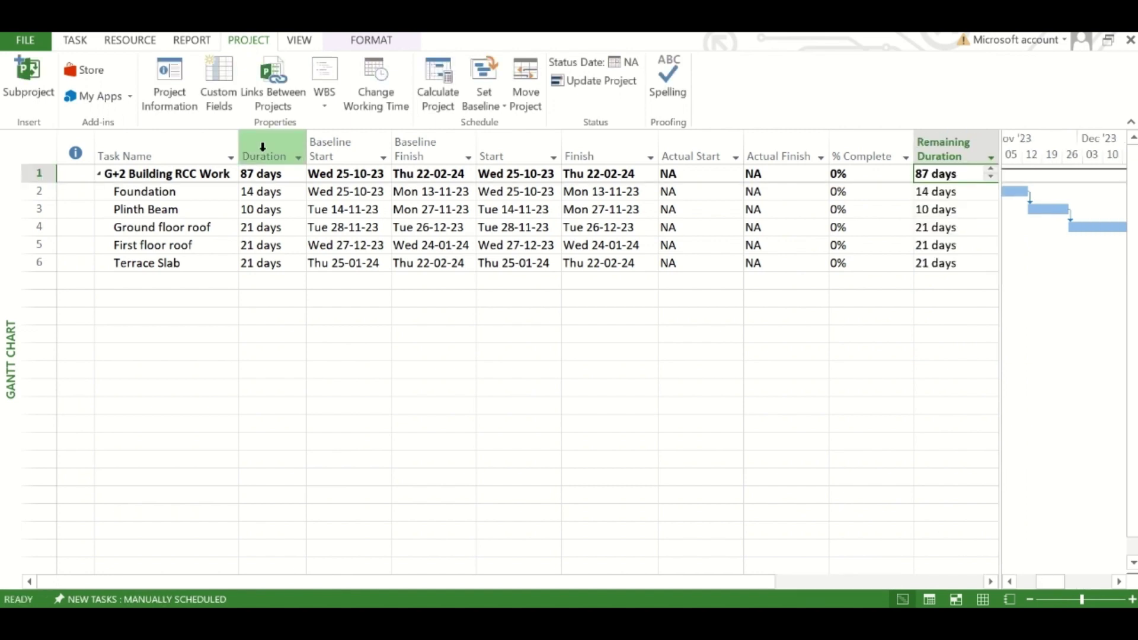
# Step: Move the Duration column so that it sits between Finish and Actual Start
pyautogui.click(262, 147)
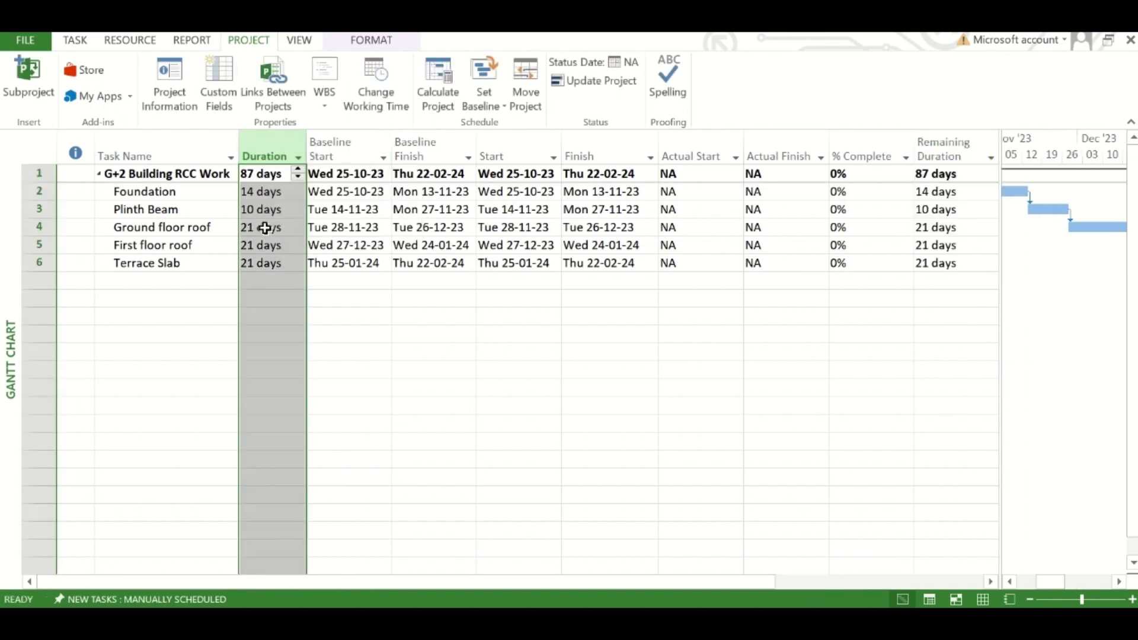
pyautogui.moveTo(256, 152); pyautogui.dragTo(645, 175)
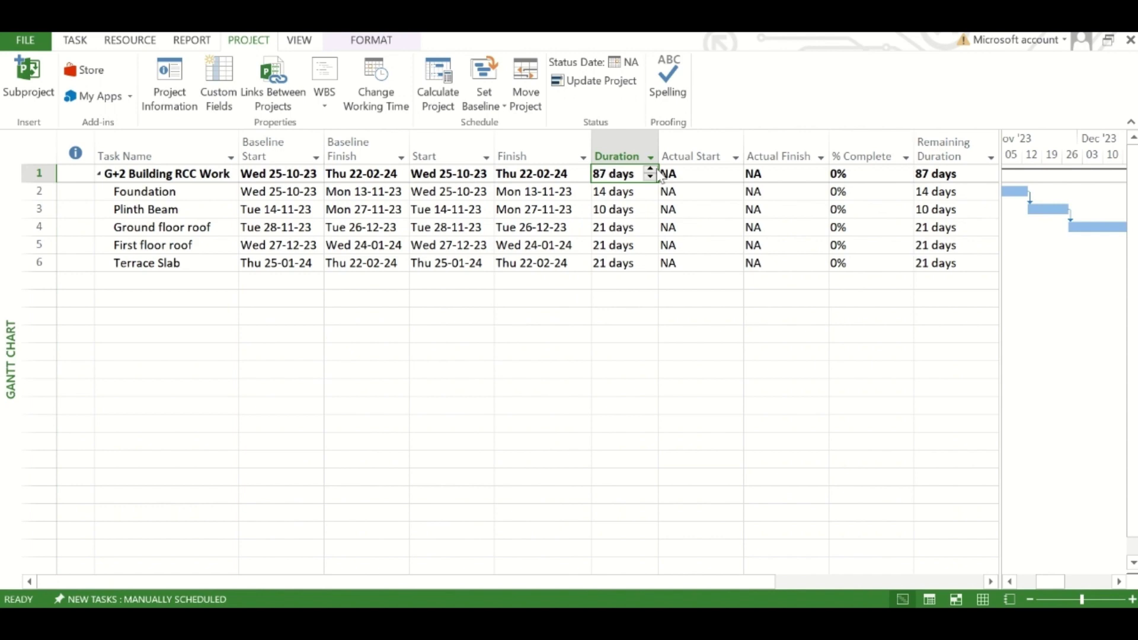
# Step: Insert a Baseline Duration column between Baseline Finish and Start, and widen the table area to reveal the remaining columns
pyautogui.rightClick(421, 142)
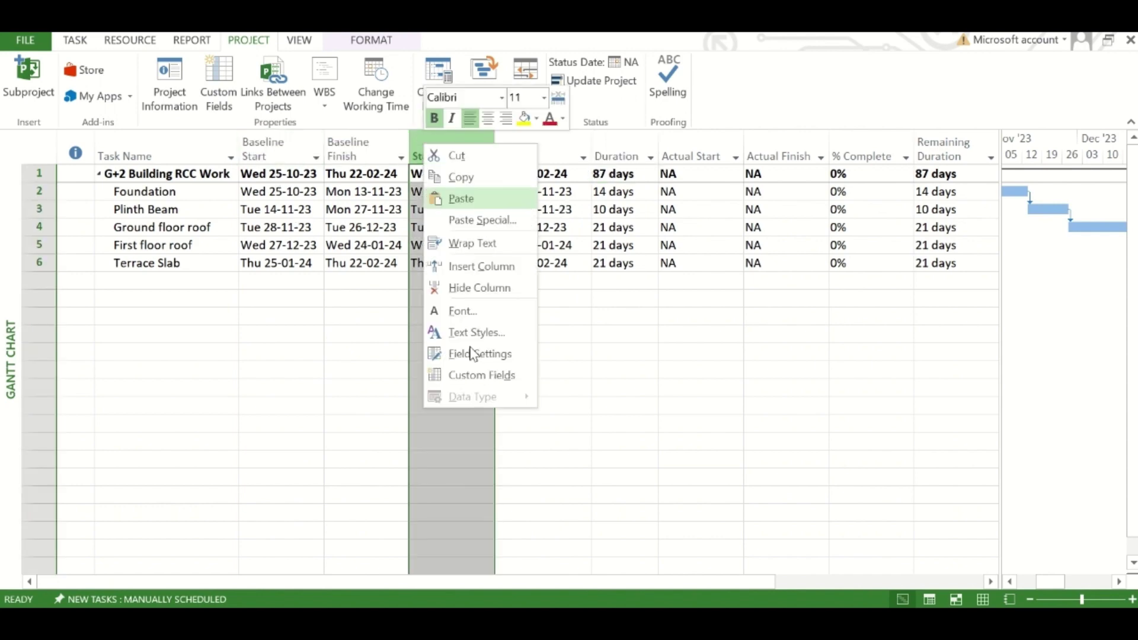
pyautogui.click(478, 266)
pyautogui.write('base')
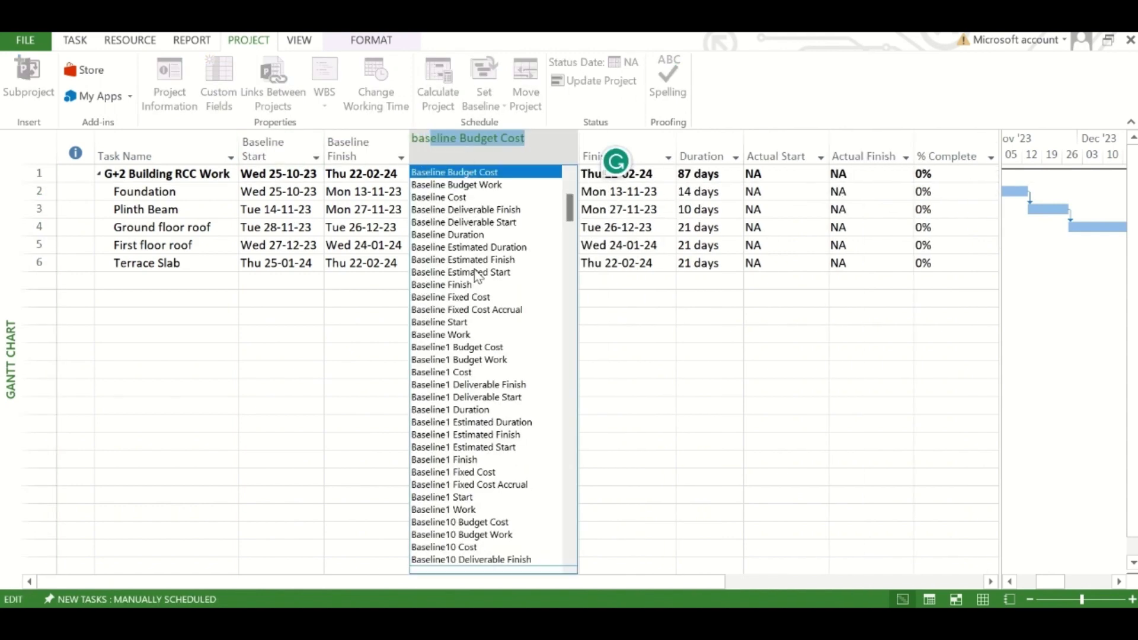
pyautogui.write('line ')
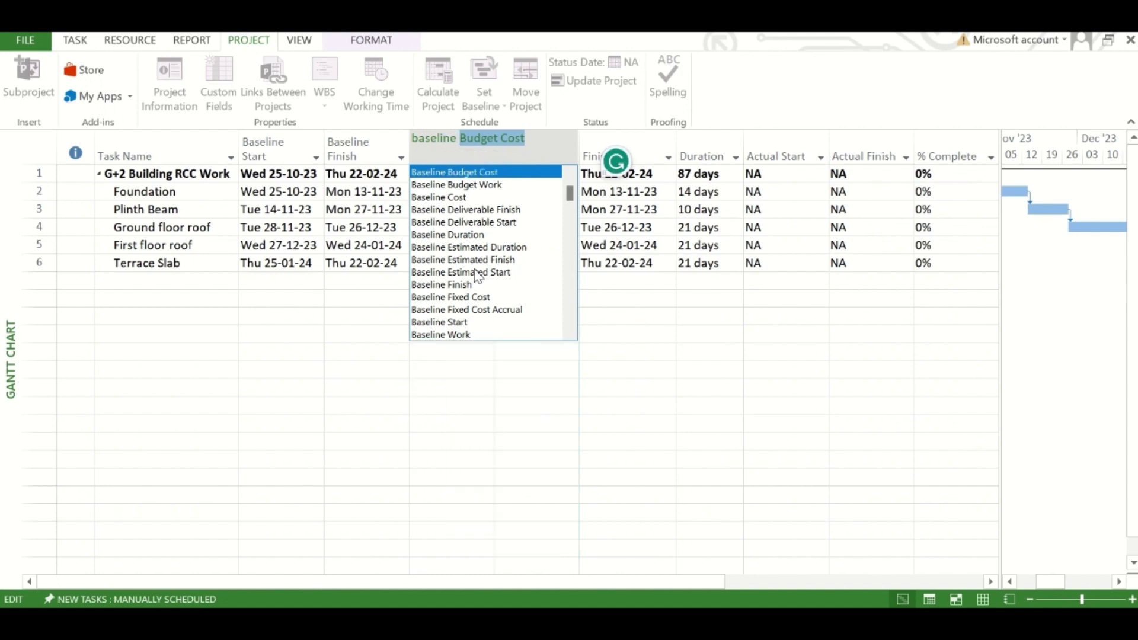
pyautogui.write('d')
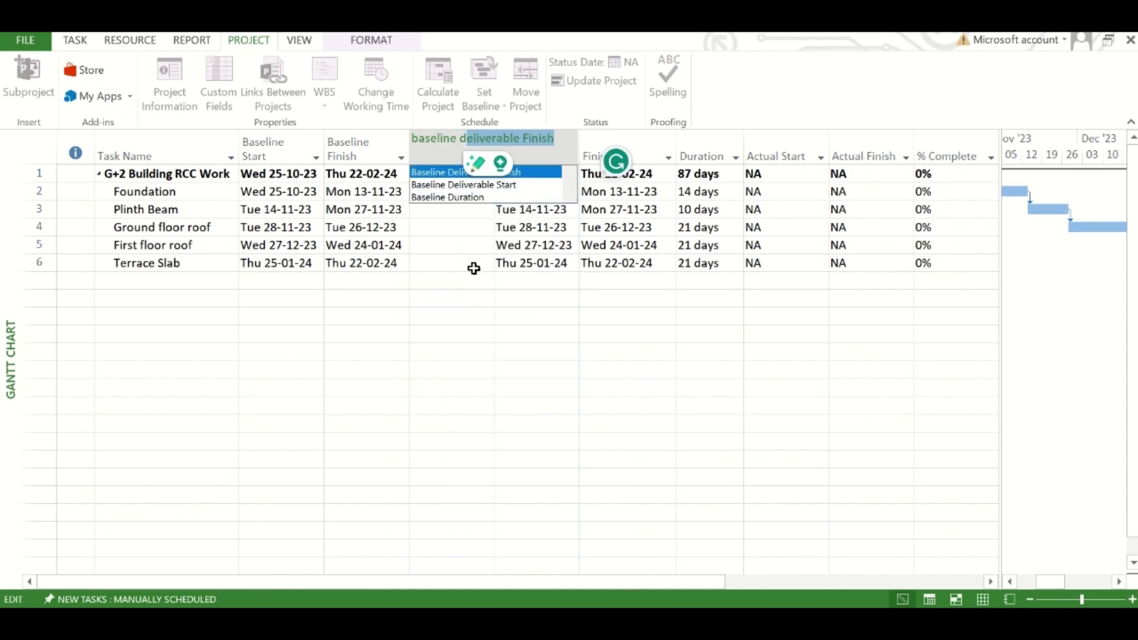
pyautogui.click(450, 198)
pyautogui.moveTo(999, 253); pyautogui.dragTo(1105, 255)
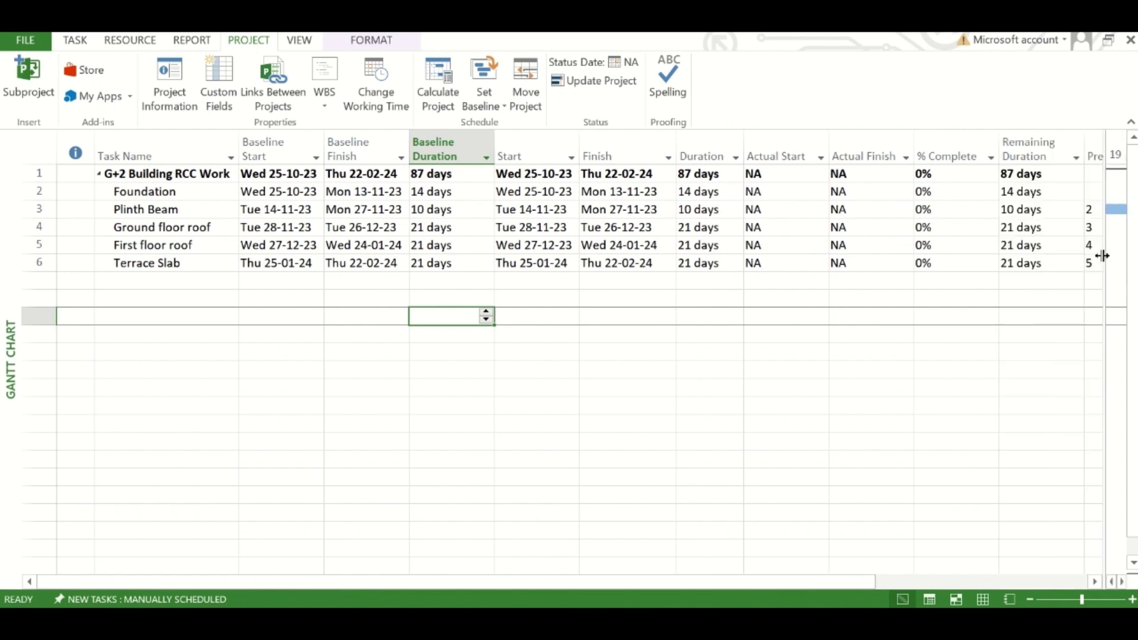
# Step: Set the project's status date to today's date, 02-11-23
pyautogui.click(614, 63)
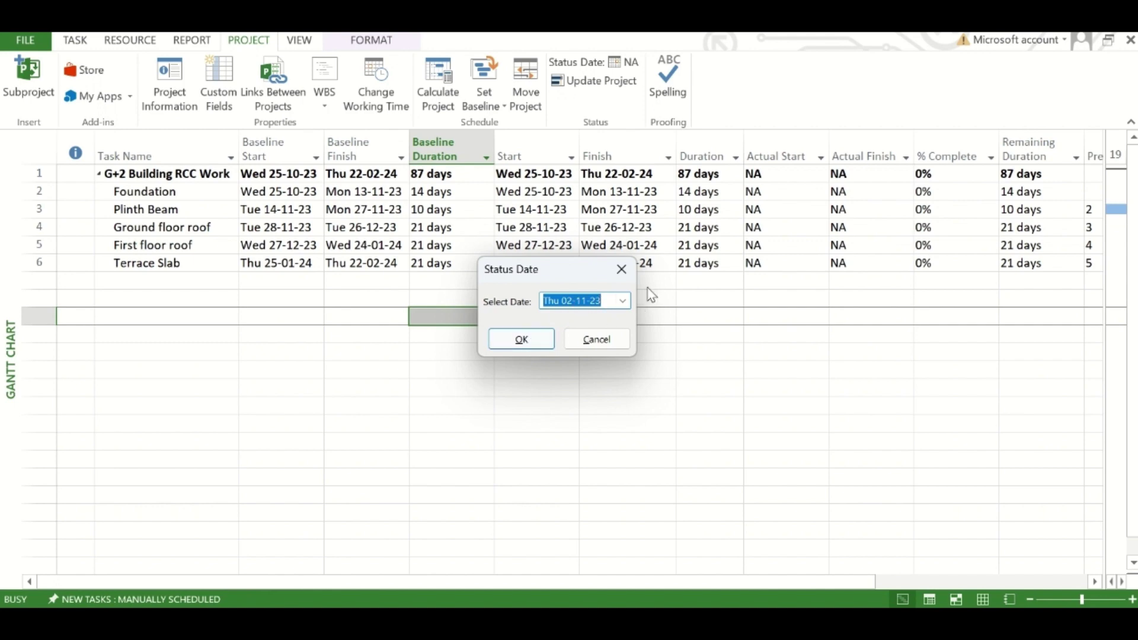
pyautogui.click(623, 300)
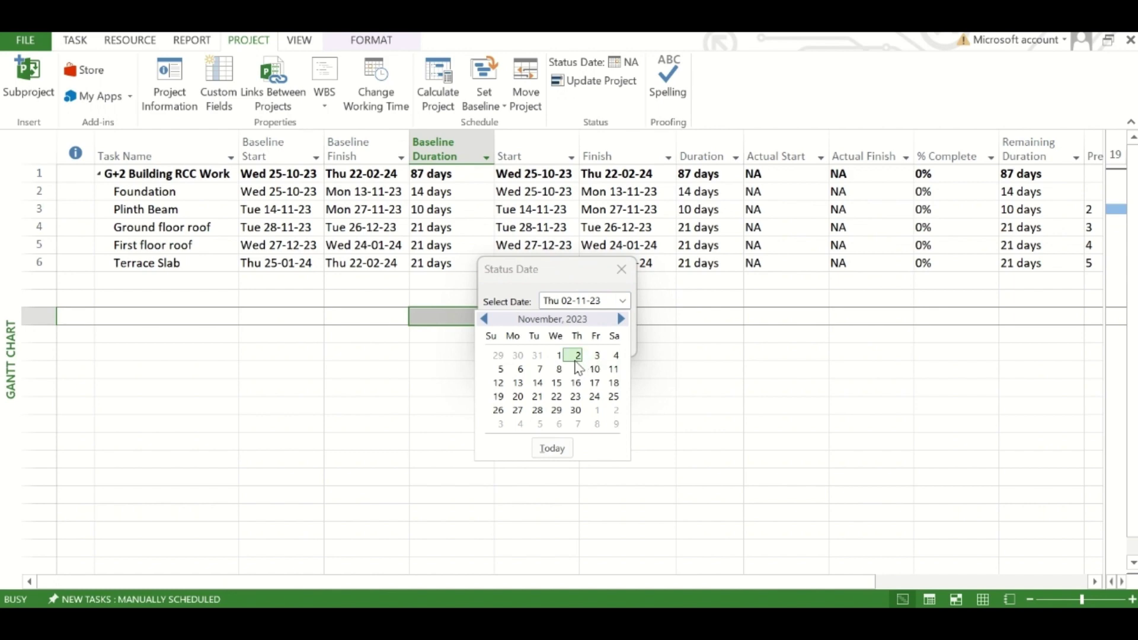
pyautogui.click(552, 448)
pyautogui.click(520, 340)
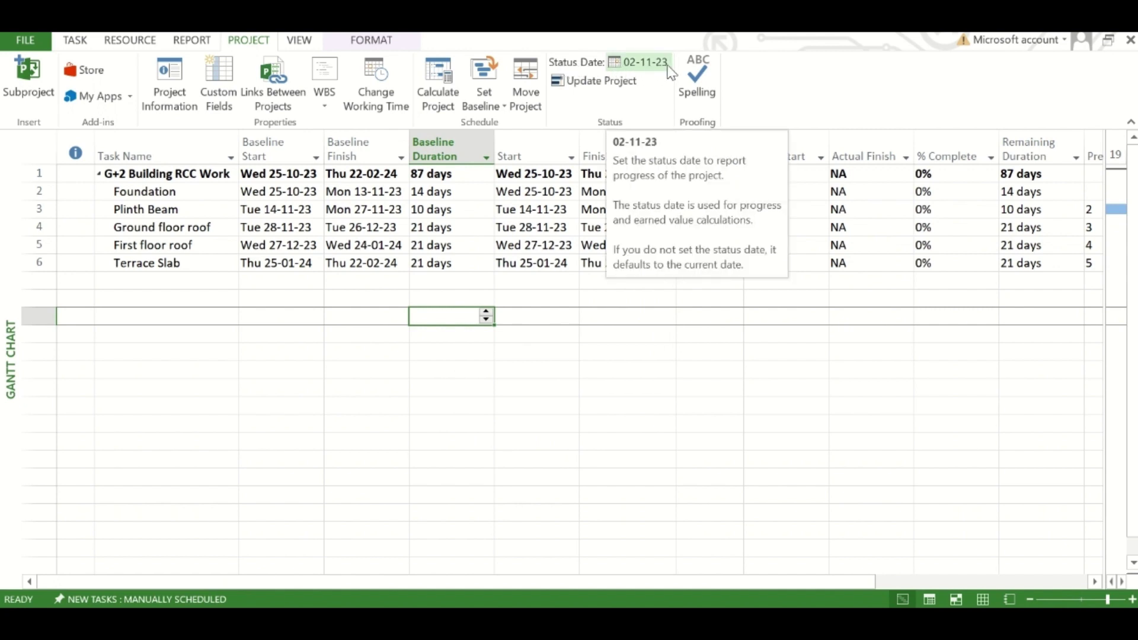
# Step: Examine the Update Project options for marking work complete through Thu 02-11-23 across the entire project
pyautogui.click(582, 81)
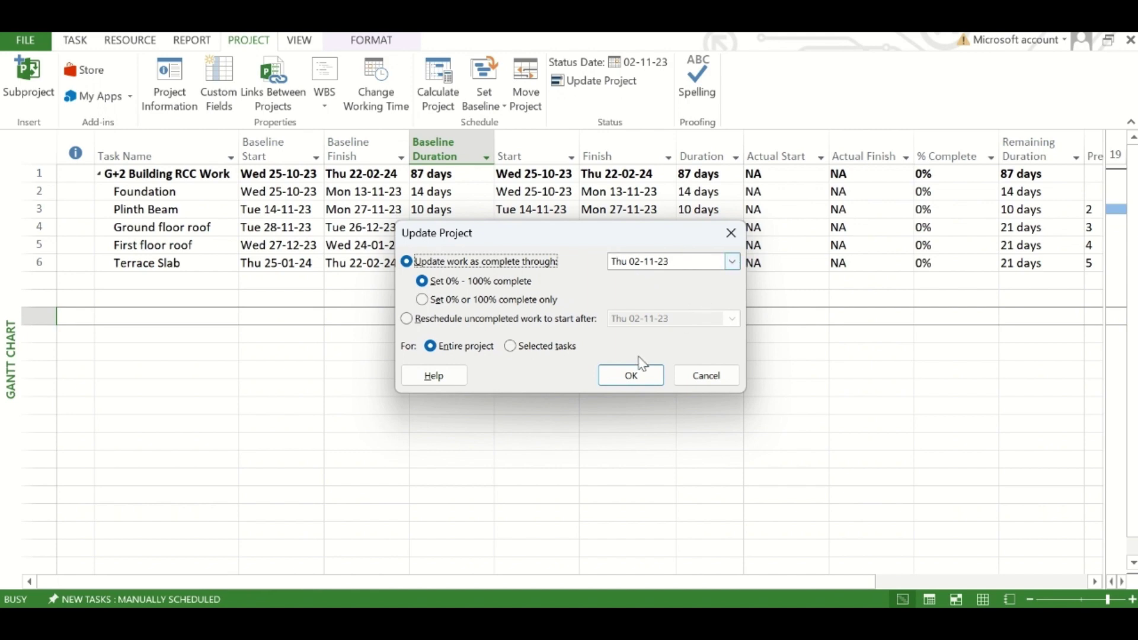
pyautogui.click(615, 386)
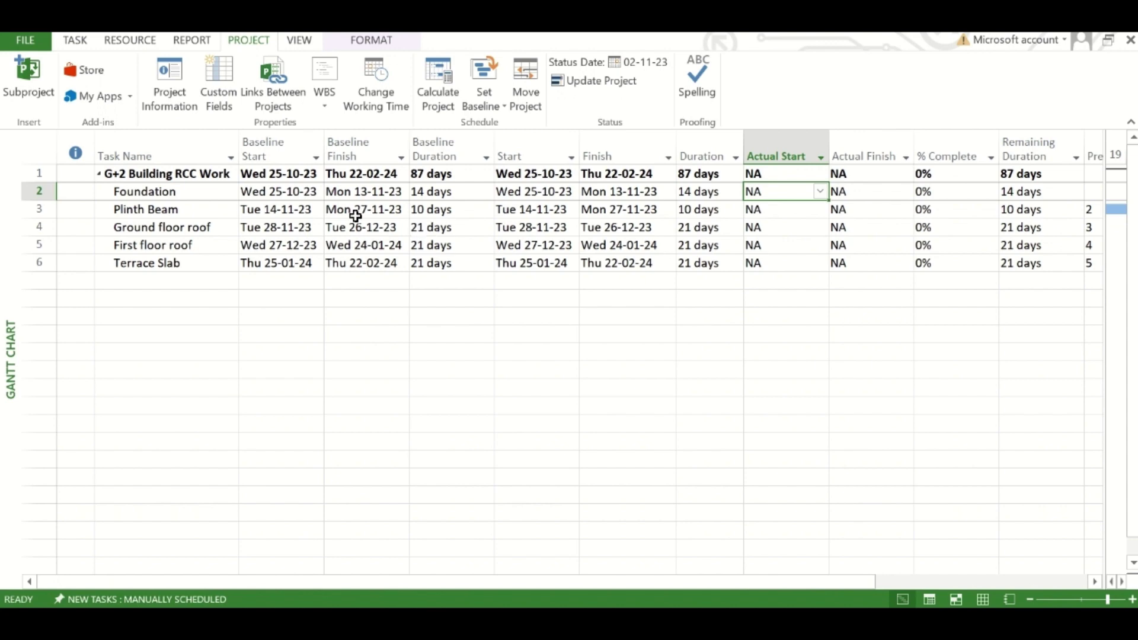
# Step: Set the Foundation task's actual start to Wed 25-10-23
pyautogui.click(820, 192)
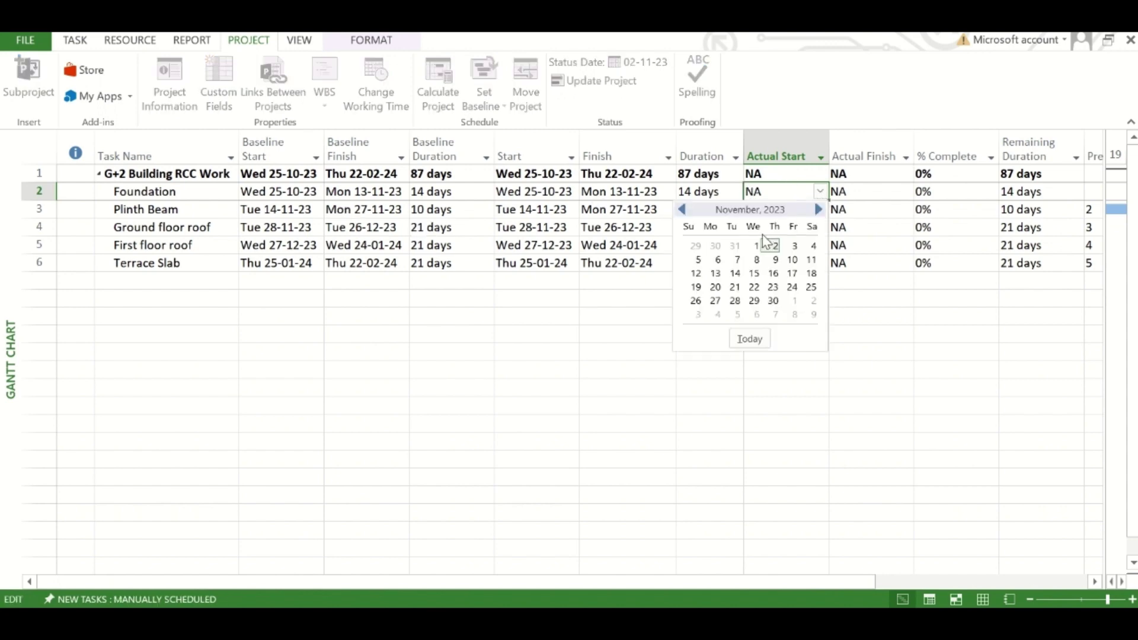
pyautogui.click(682, 209)
pyautogui.click(681, 210)
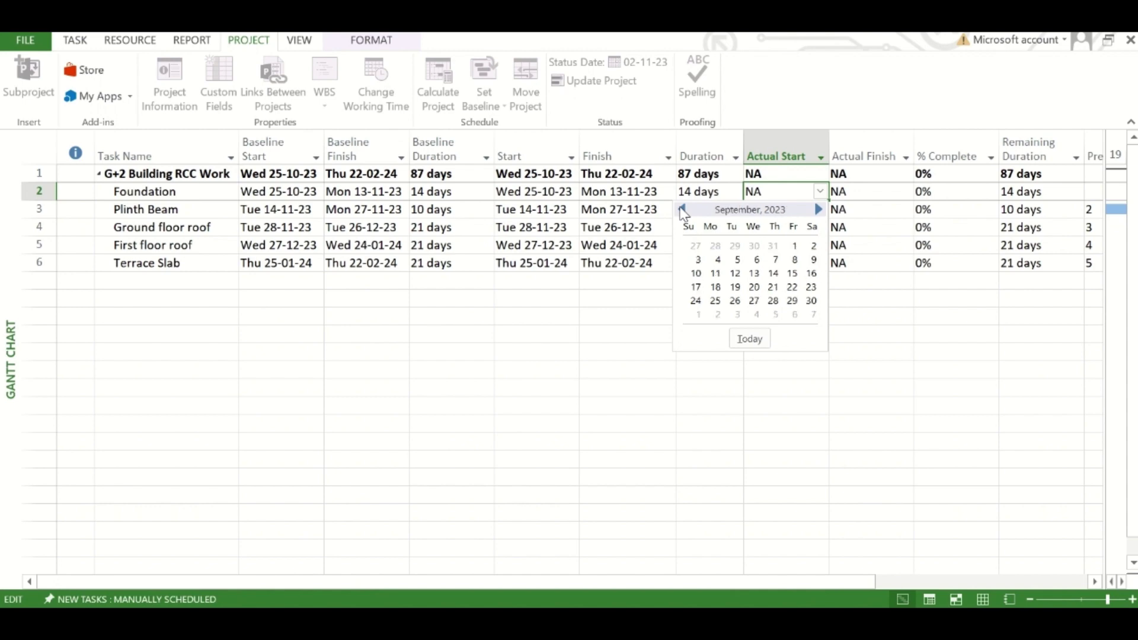
pyautogui.click(819, 209)
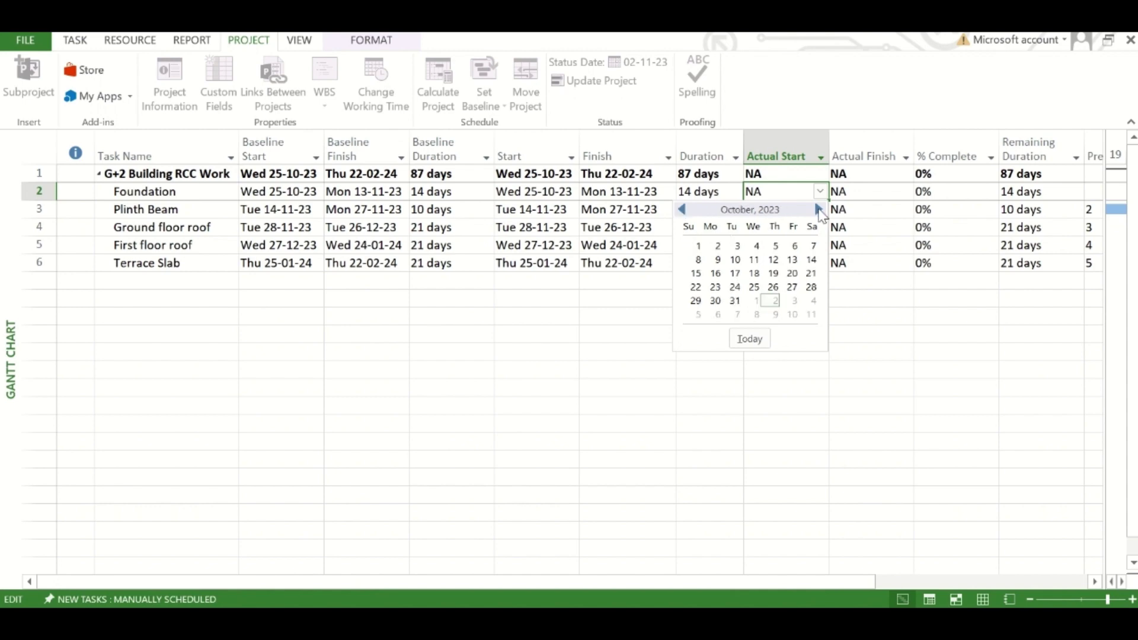
pyautogui.click(754, 300)
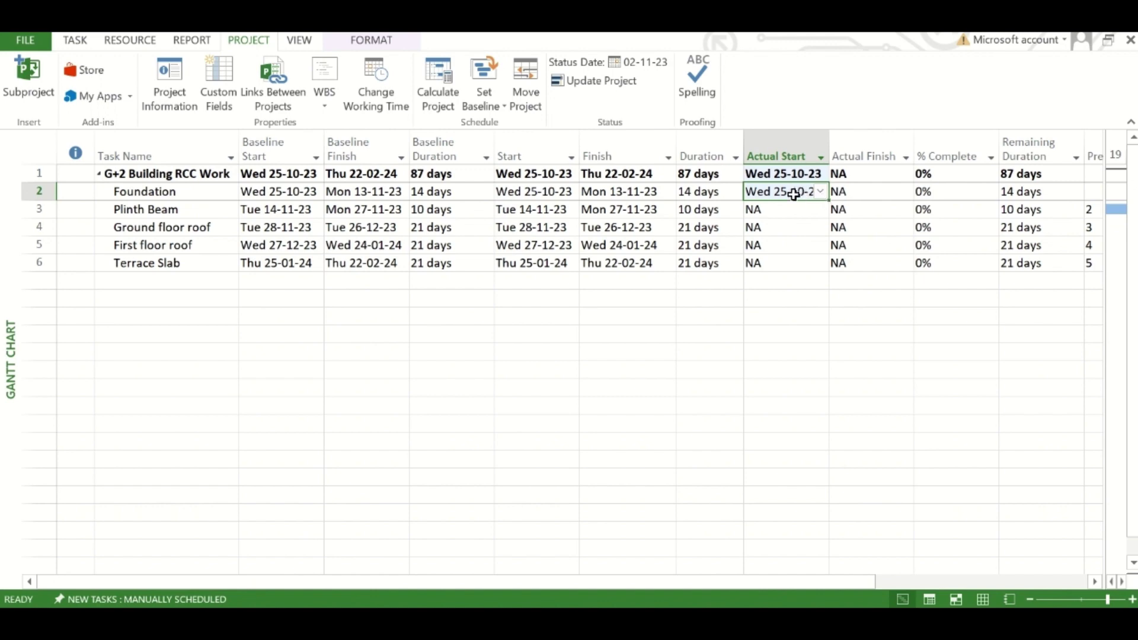
# Step: Set the Foundation task's % Complete to 25% and check its remaining duration
pyautogui.click(921, 191)
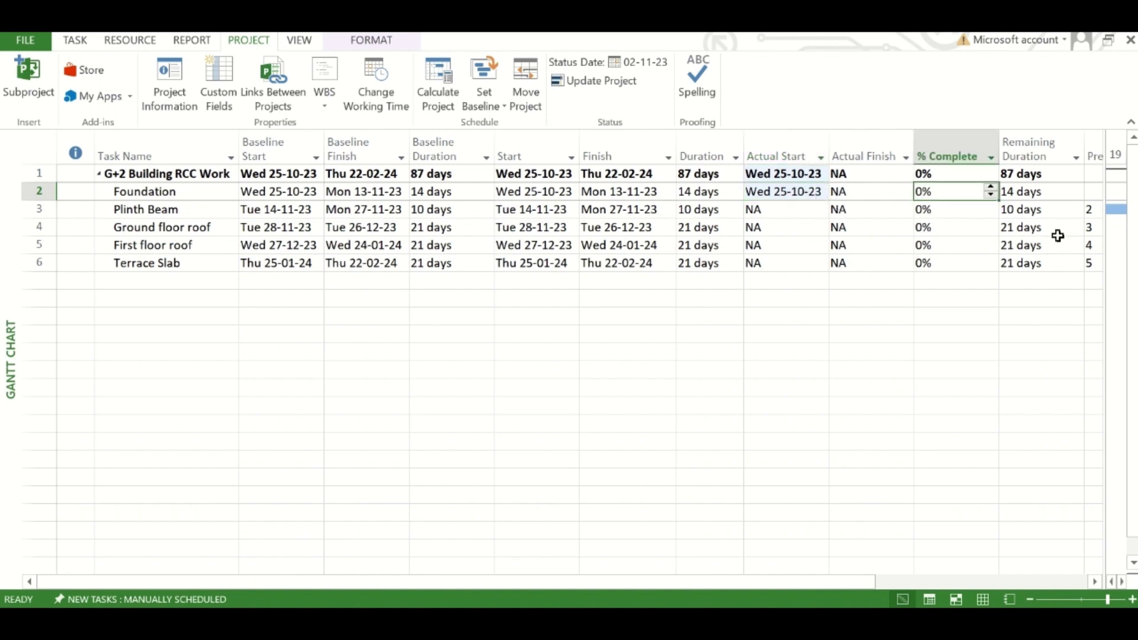
pyautogui.write('25')
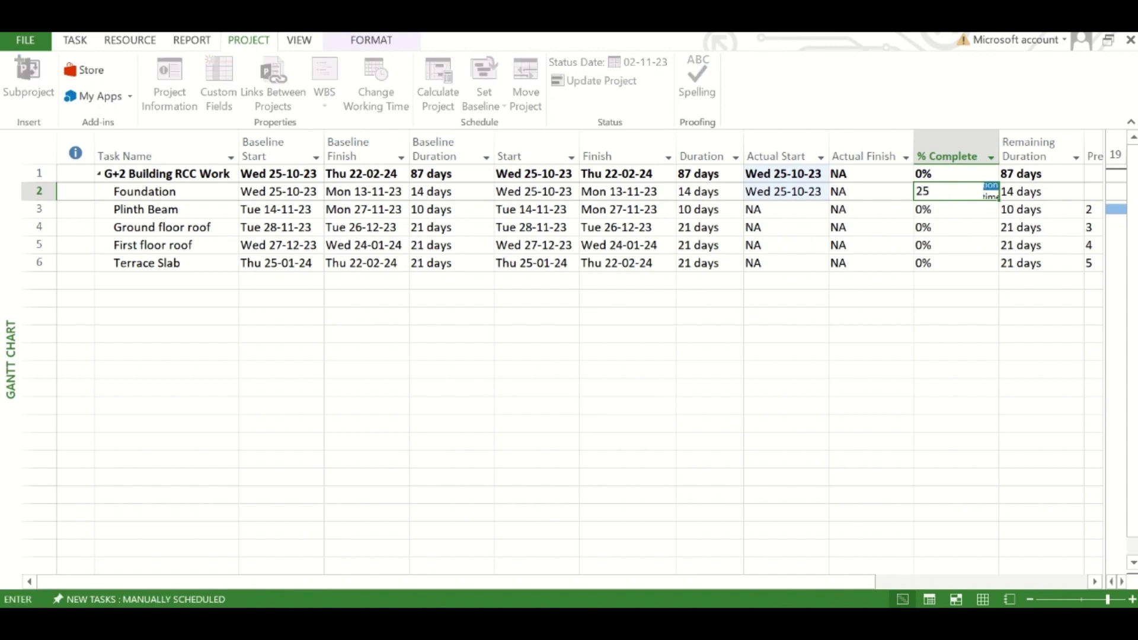
pyautogui.press('Return')
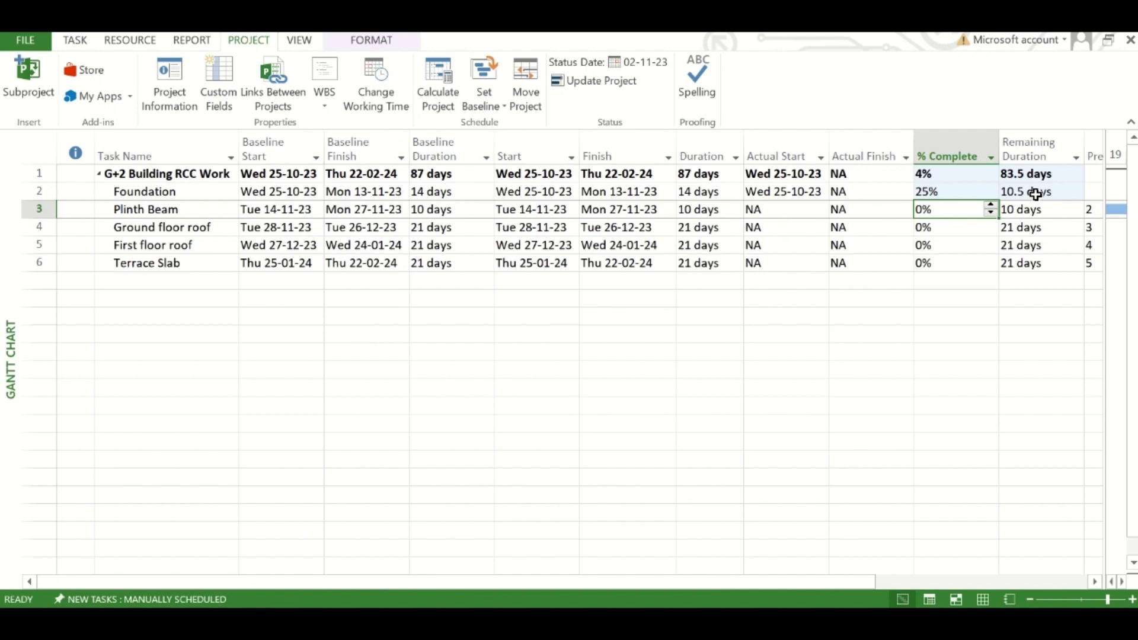
pyautogui.click(962, 195)
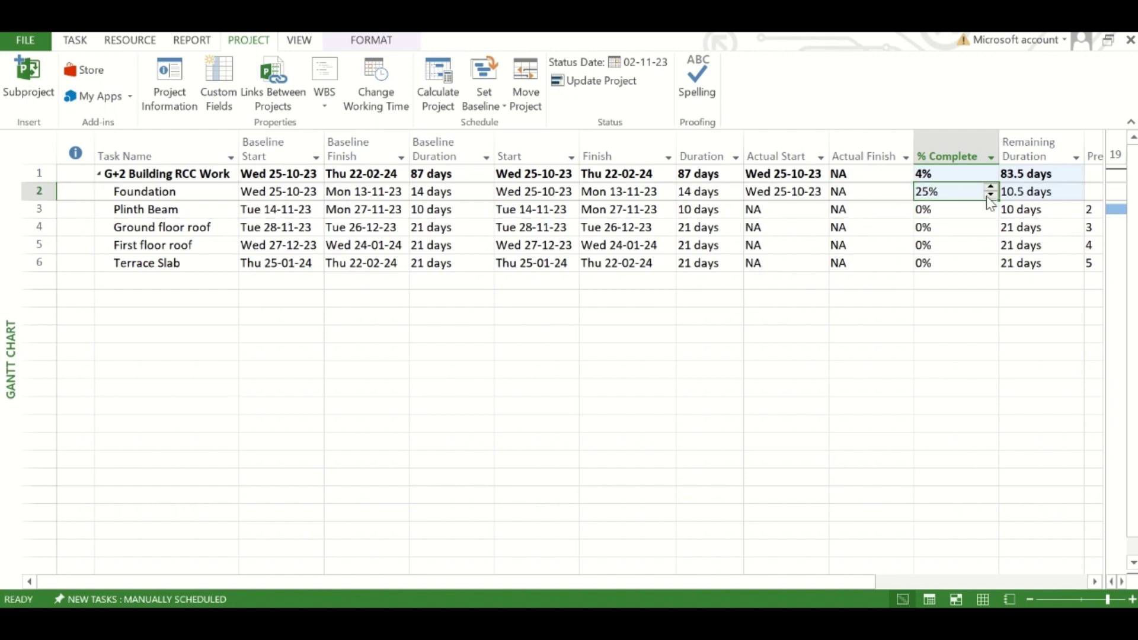
pyautogui.click(1031, 194)
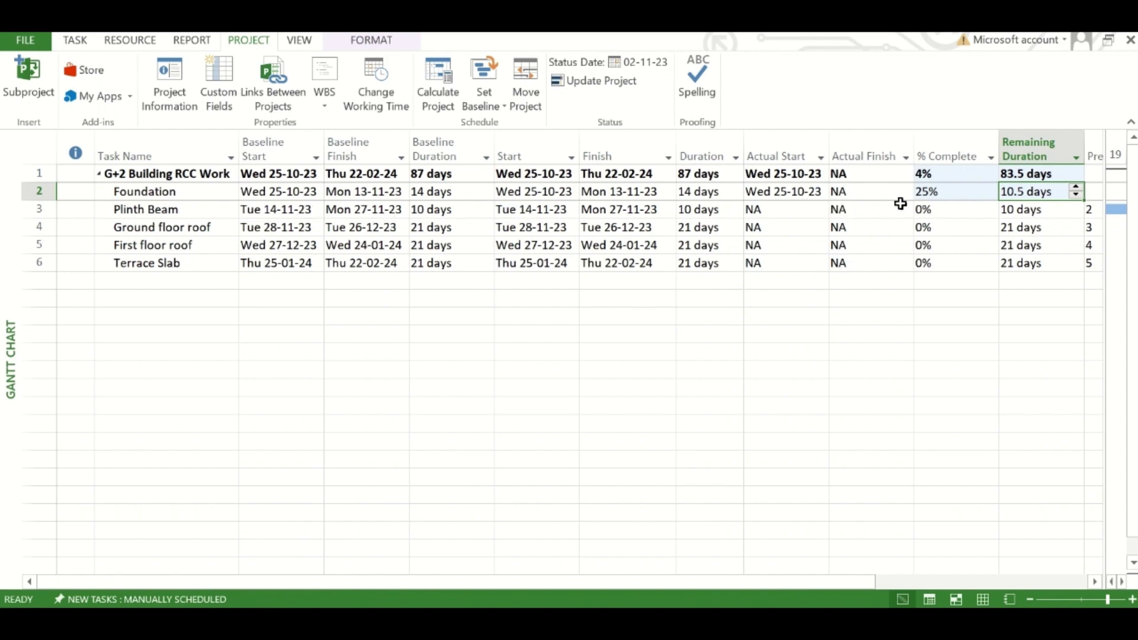
# Step: Set the Plinth Beam task's actual start to Thu 02-11-23 and its % Complete to 5%
pyautogui.click(817, 210)
pyautogui.scroll(1, 765, 268)
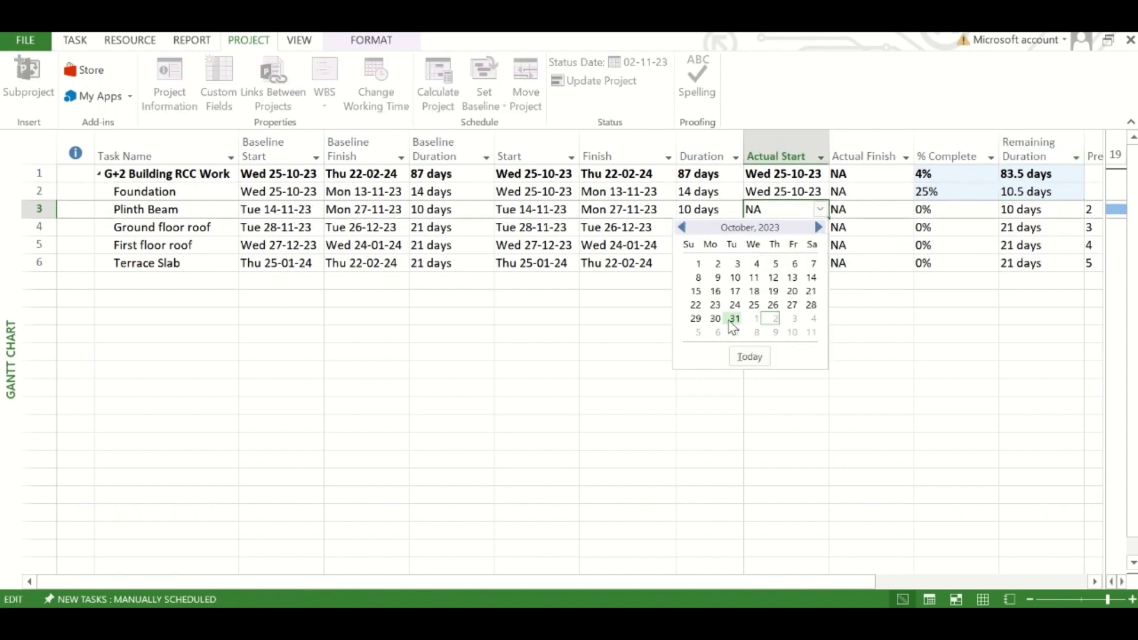
pyautogui.click(818, 228)
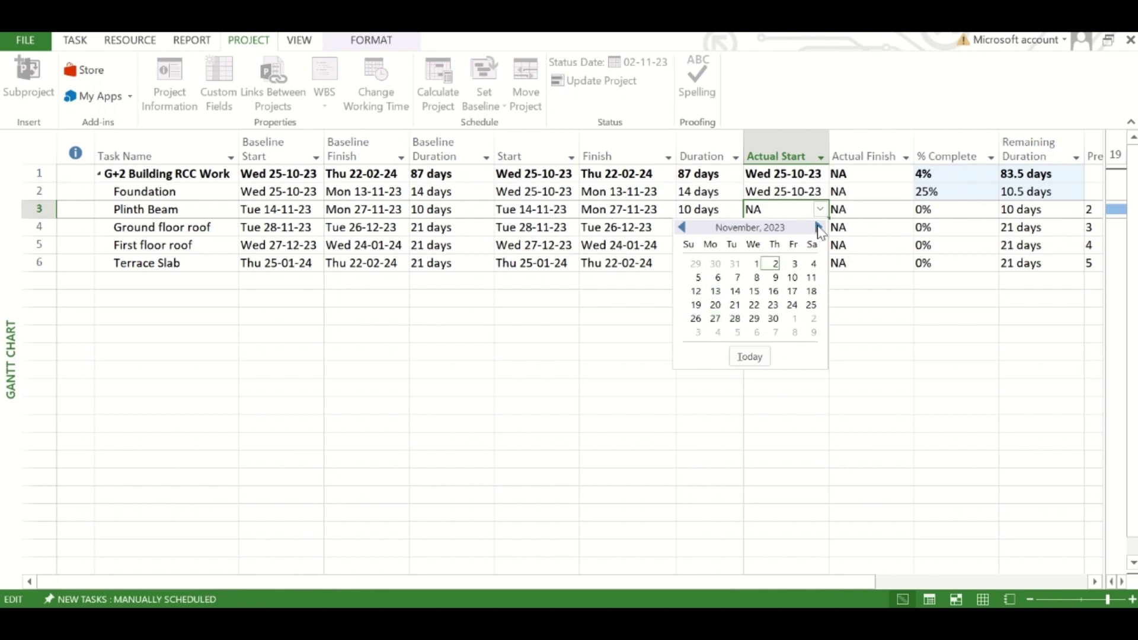
pyautogui.click(770, 263)
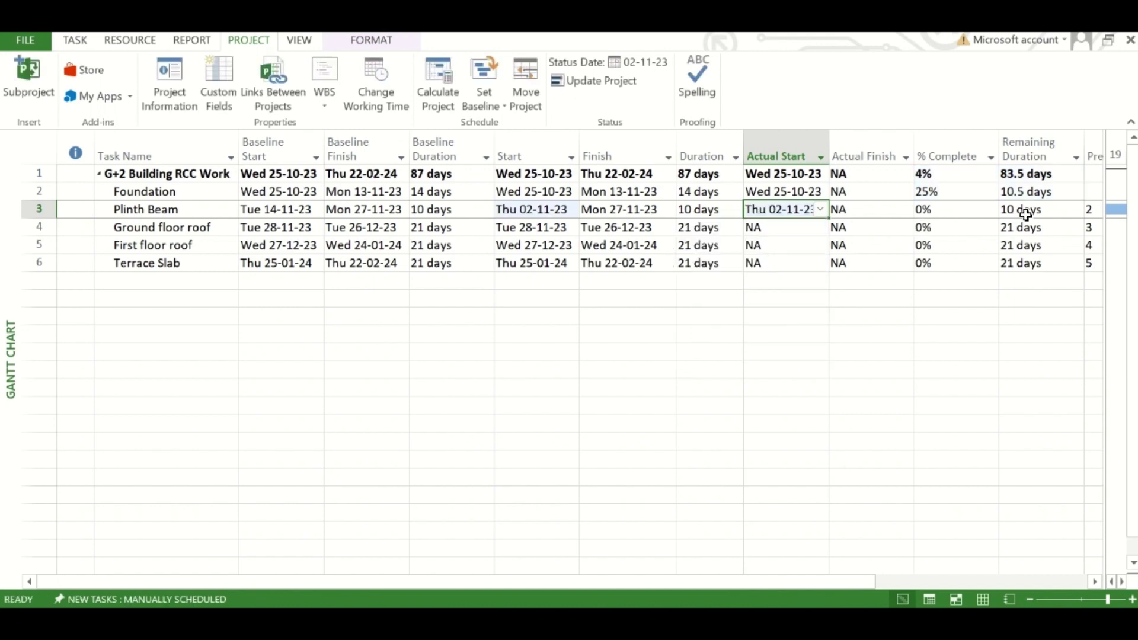
pyautogui.click(948, 209)
pyautogui.write('5')
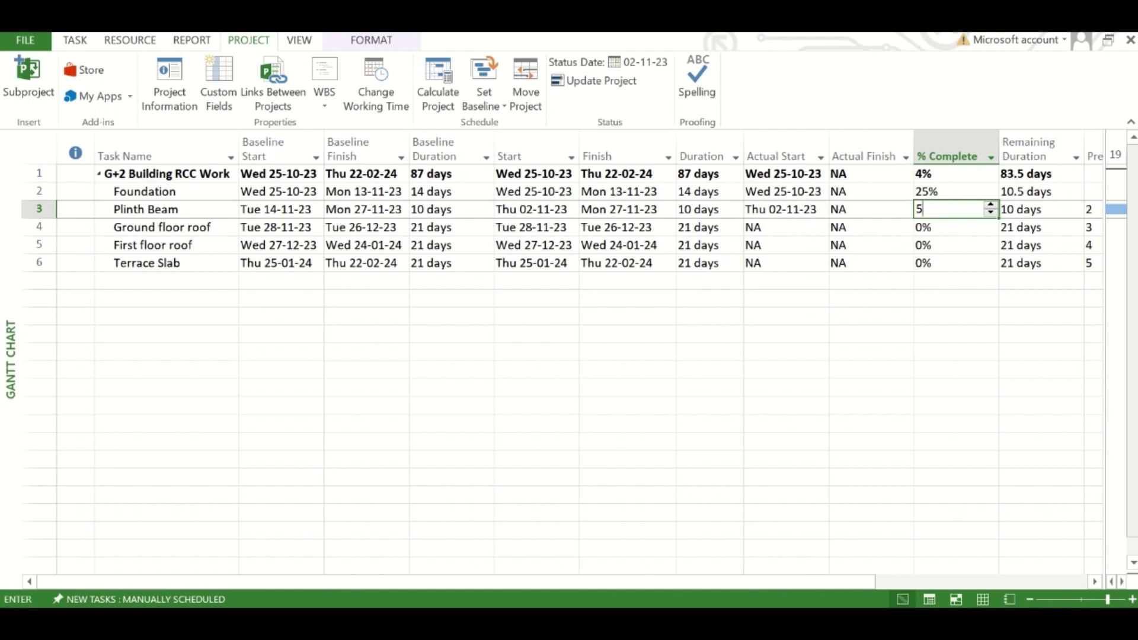
pyautogui.press('Return')
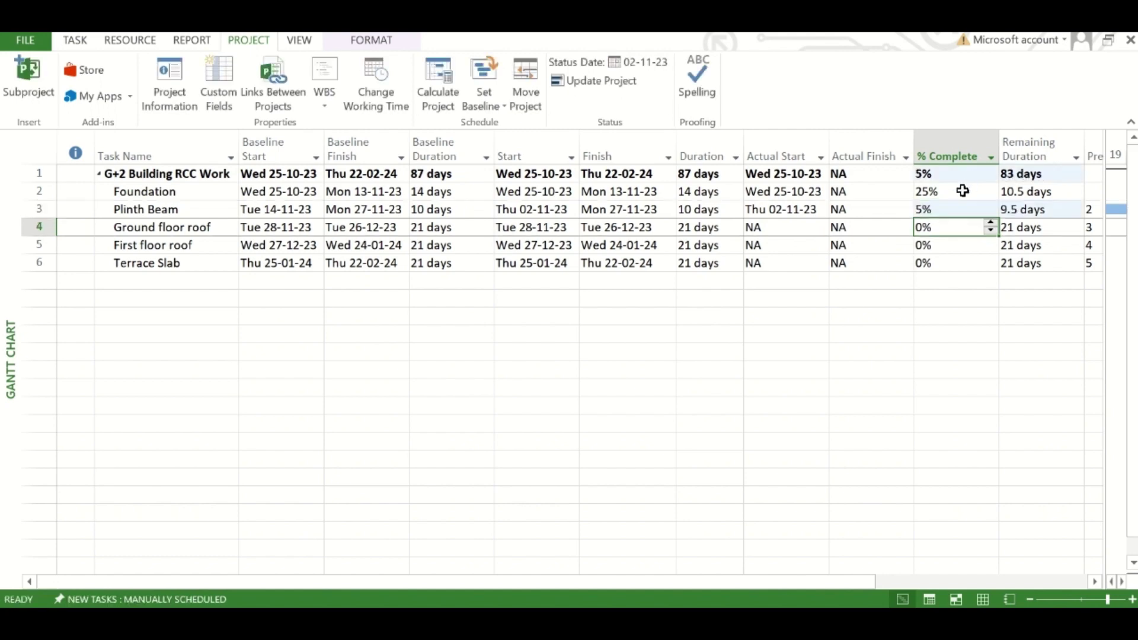
# Step: Set the Plinth Beam task's remaining duration to 18 days
pyautogui.click(1037, 214)
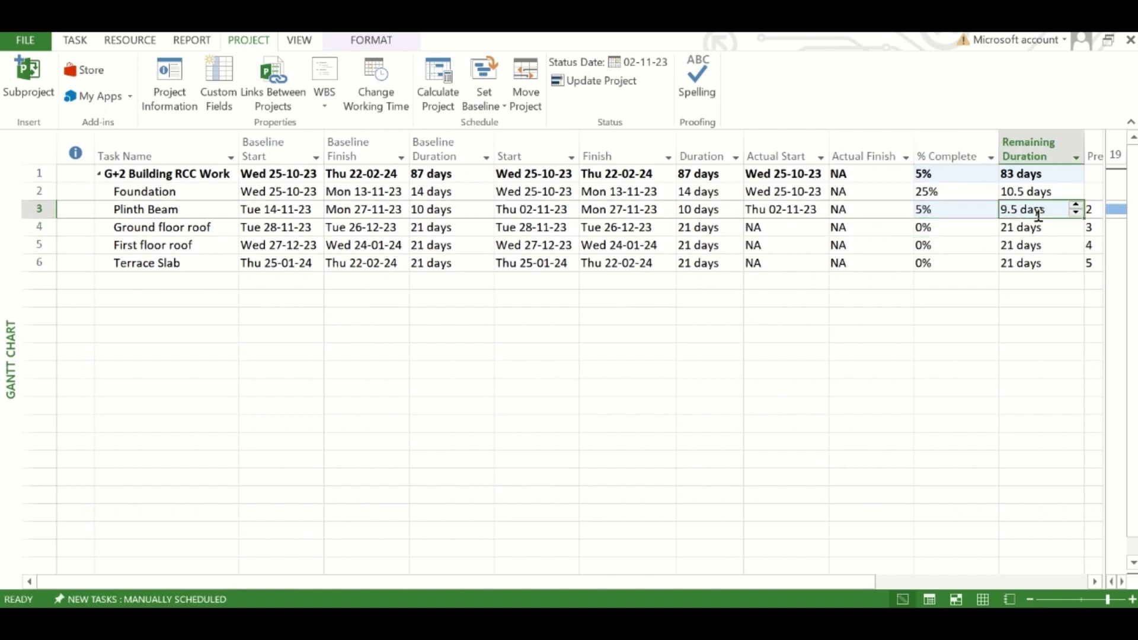
pyautogui.write('18')
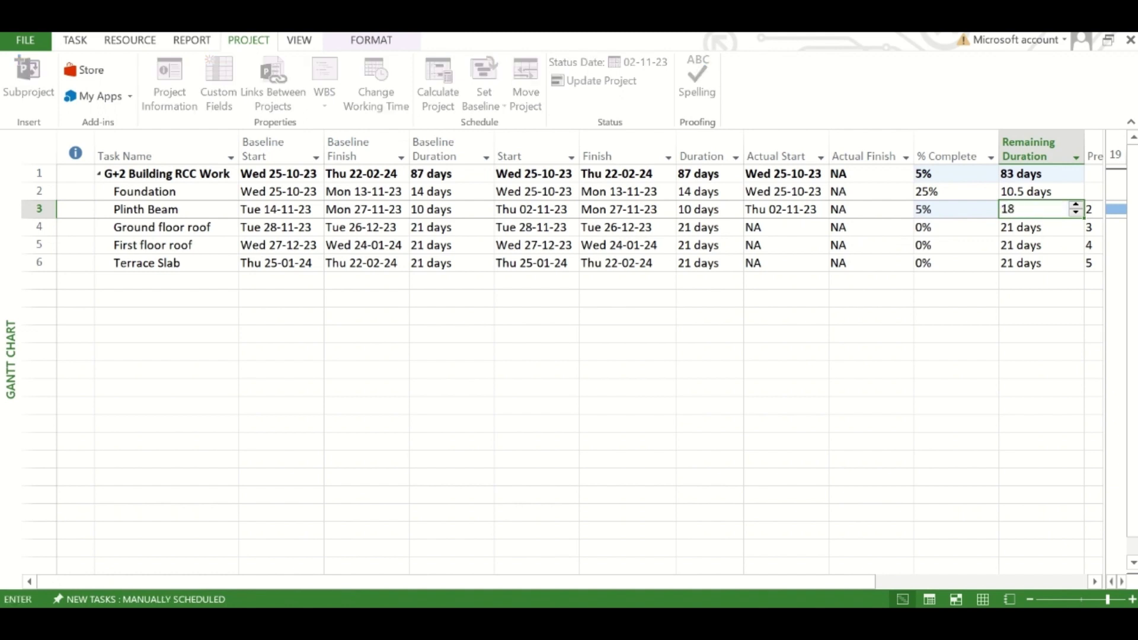
pyautogui.press('Return')
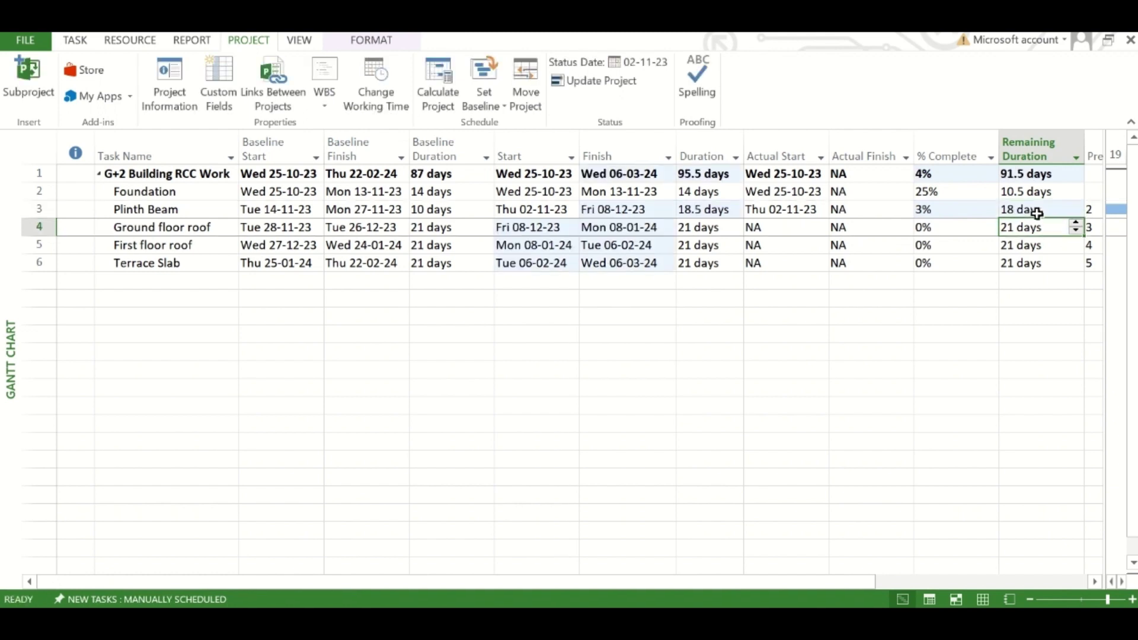
# Step: Examine the Plinth Beam task's progress, start and finish, and the Ground floor roof task's finish against the baseline
pyautogui.click(953, 215)
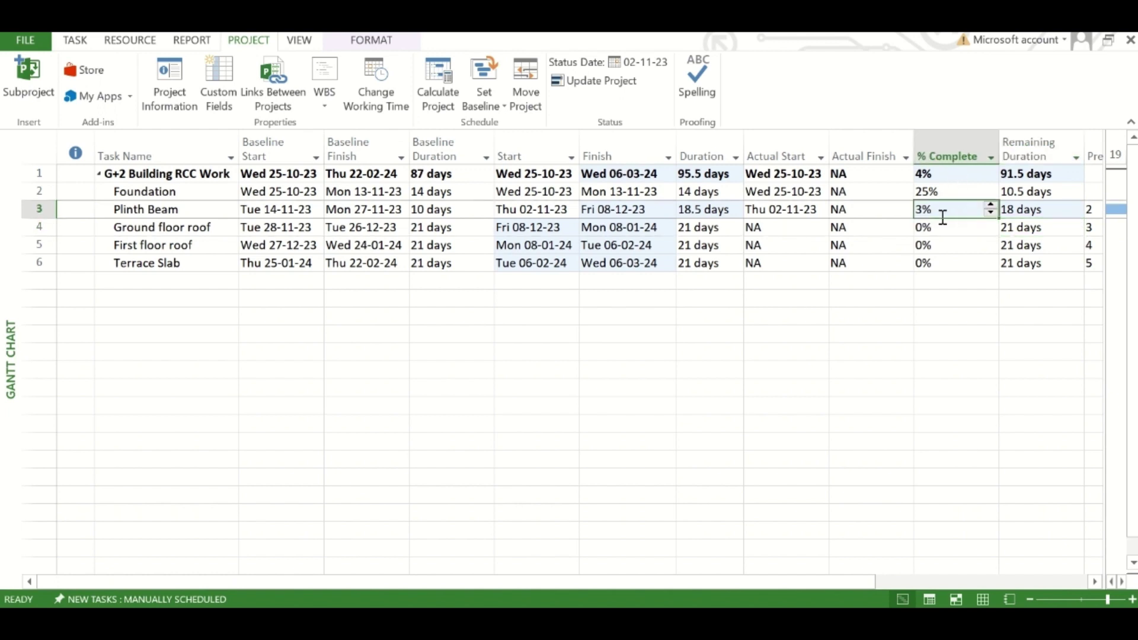
pyautogui.press('Tab')
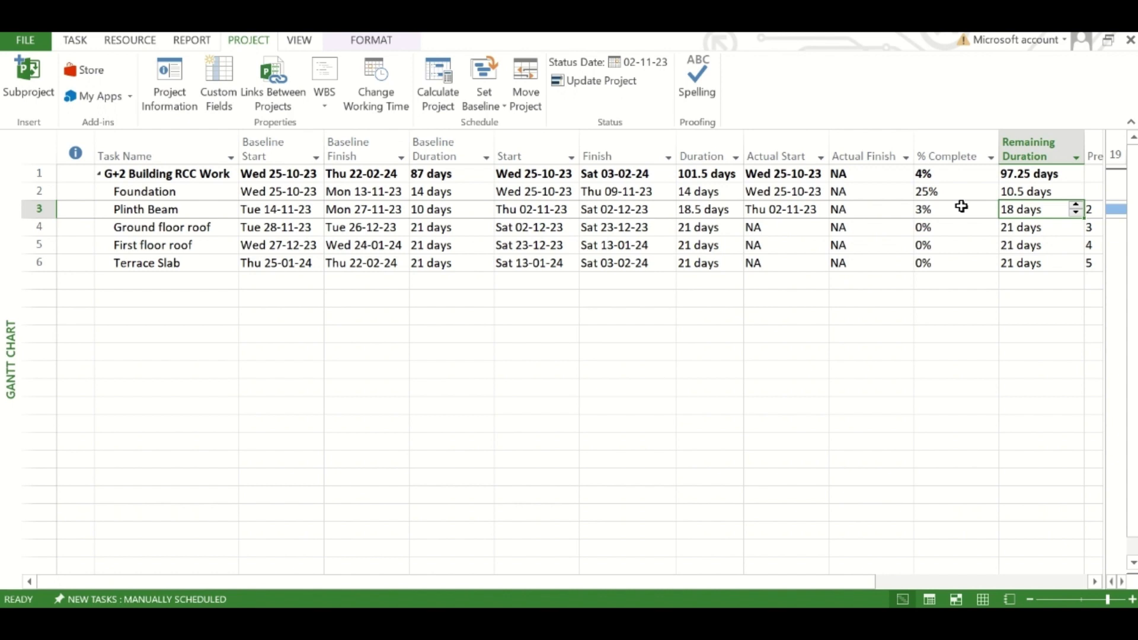
pyautogui.click(522, 215)
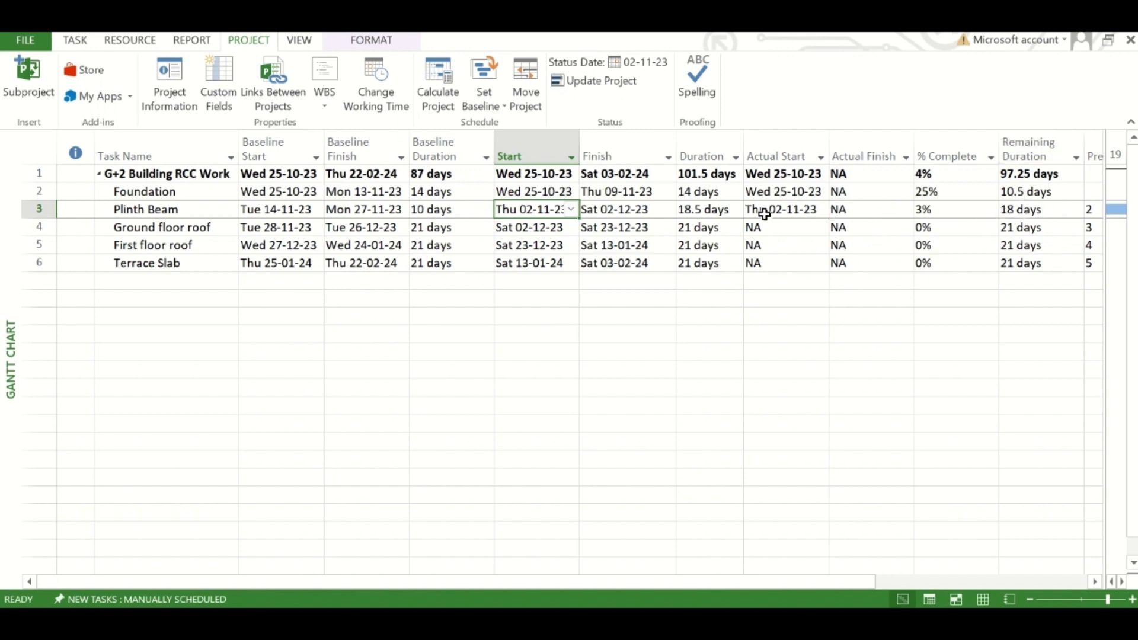
pyautogui.click(636, 210)
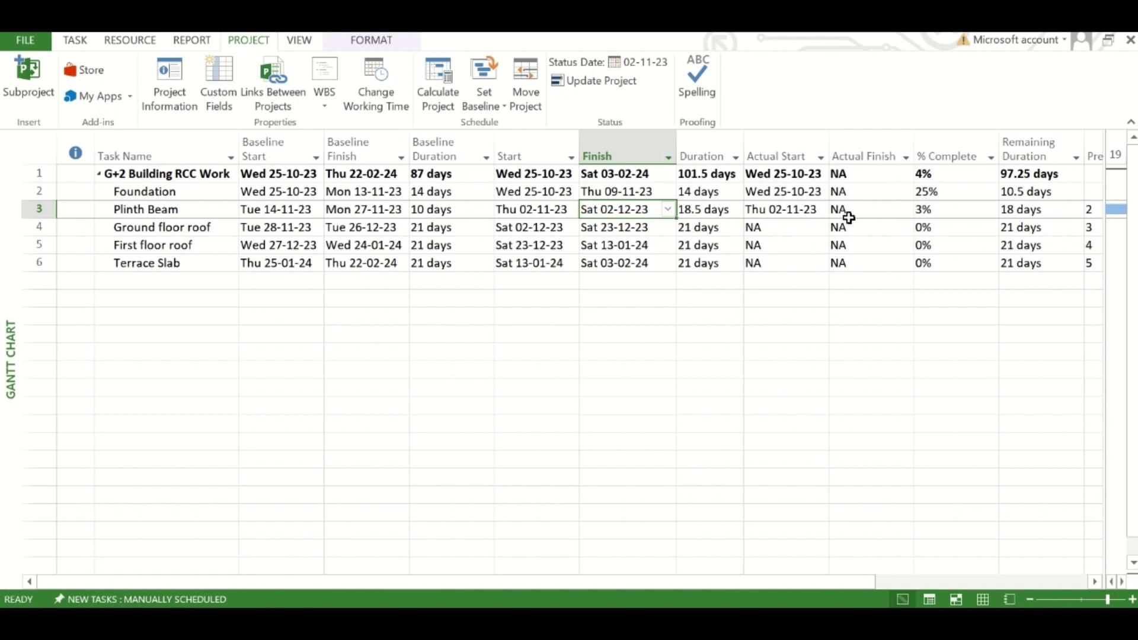
pyautogui.click(944, 214)
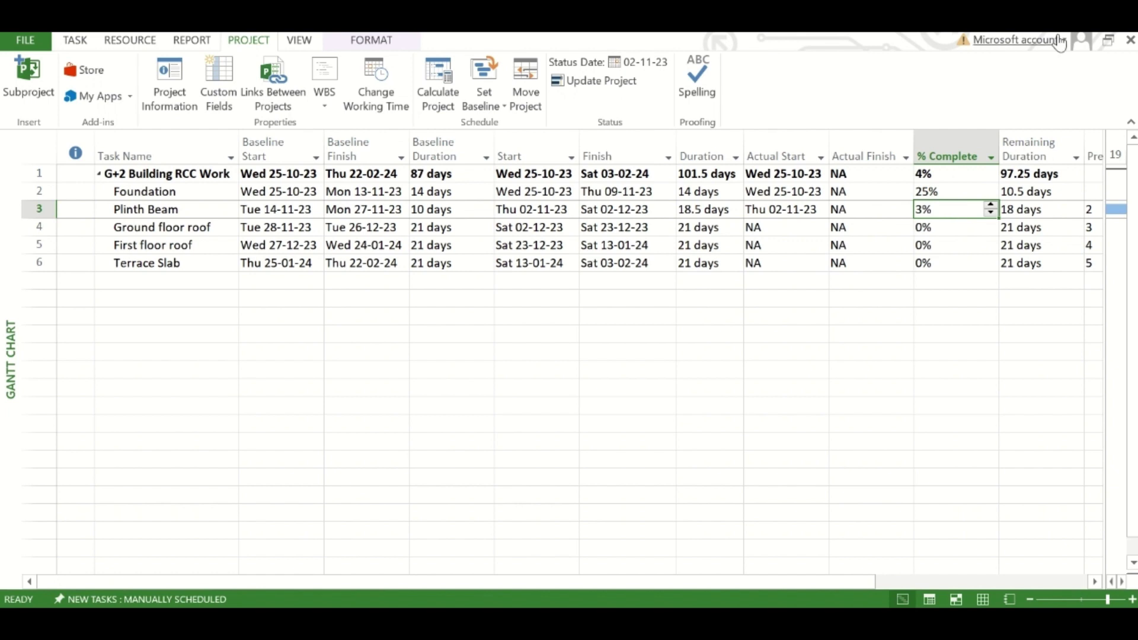
pyautogui.press('Return')
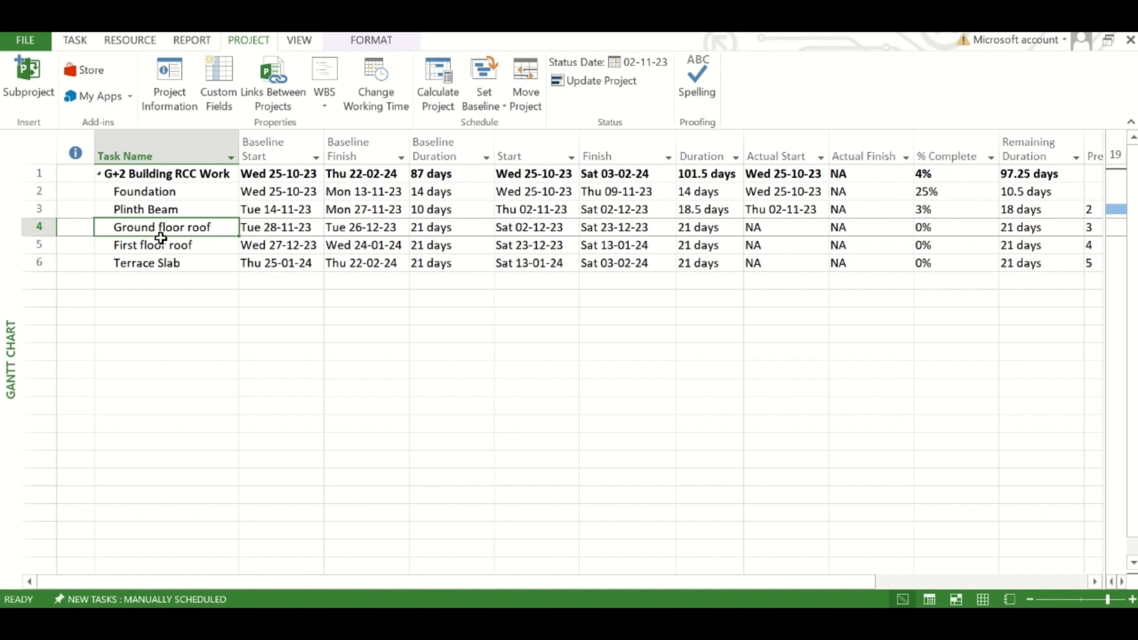
pyautogui.click(669, 228)
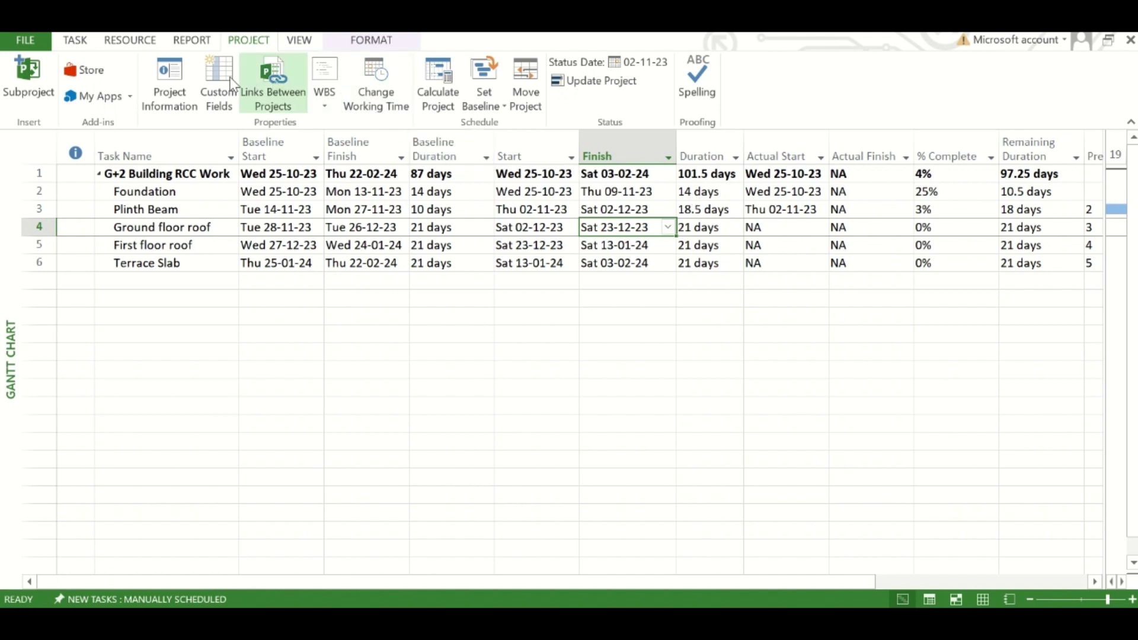
# Step: Rename the custom task text field Text1 as Delay_days
pyautogui.click(211, 83)
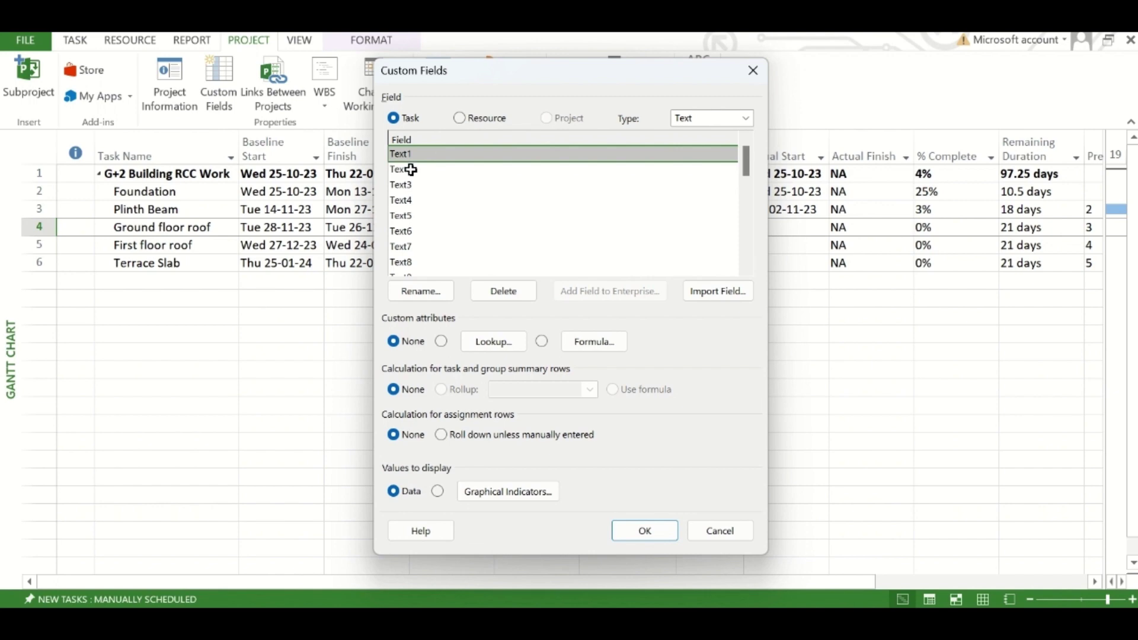
pyautogui.click(698, 119)
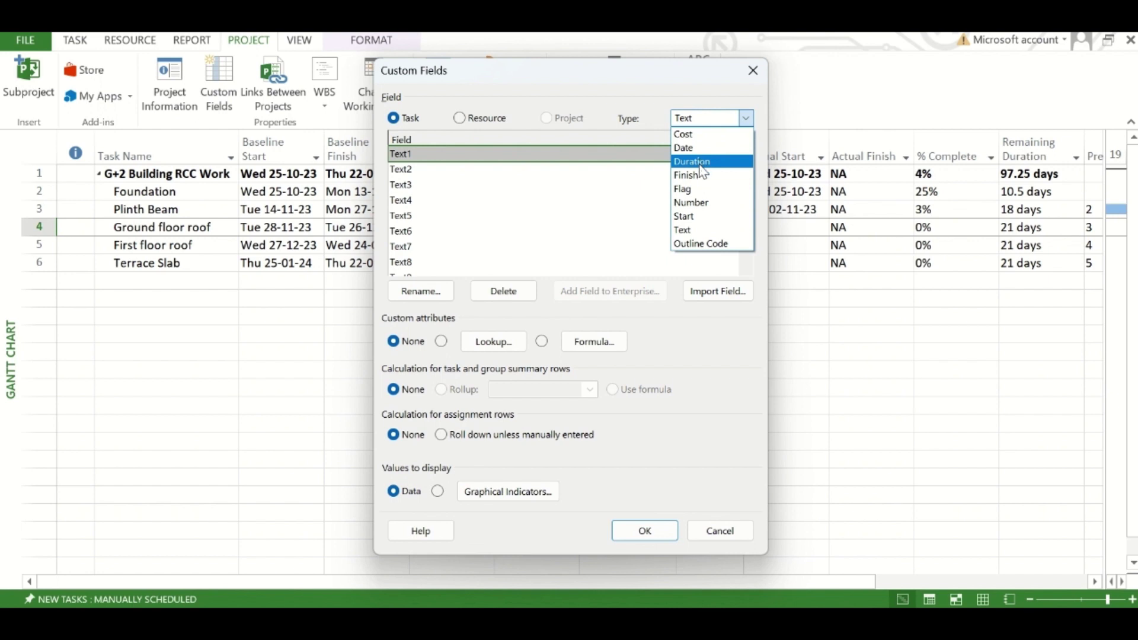
pyautogui.click(477, 197)
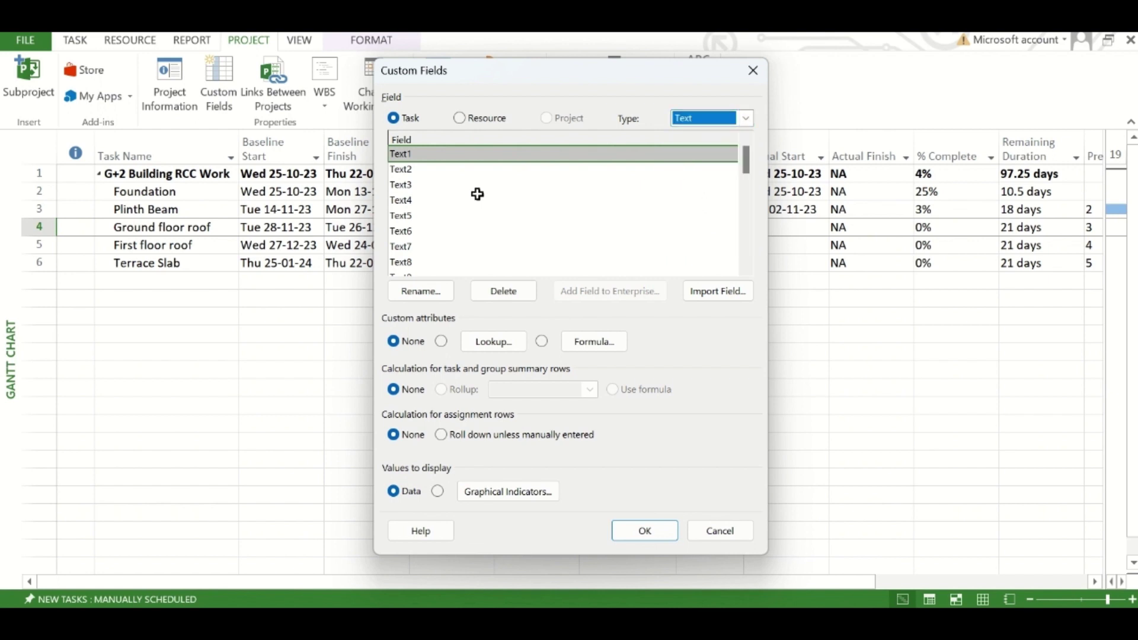
pyautogui.click(415, 154)
pyautogui.click(424, 291)
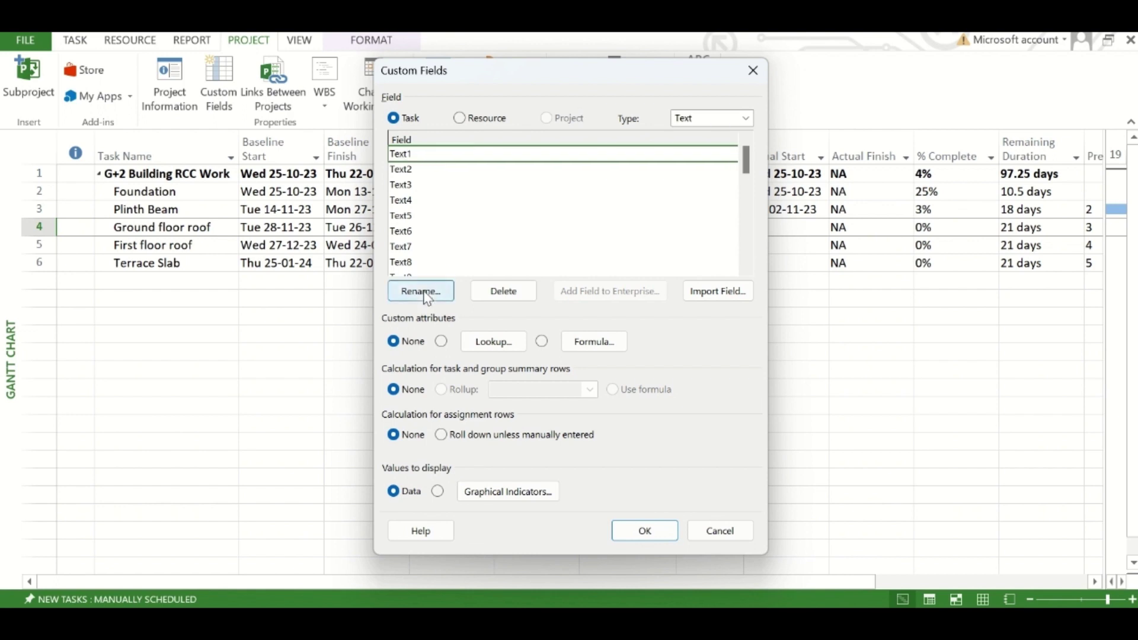
pyautogui.write('Delay')
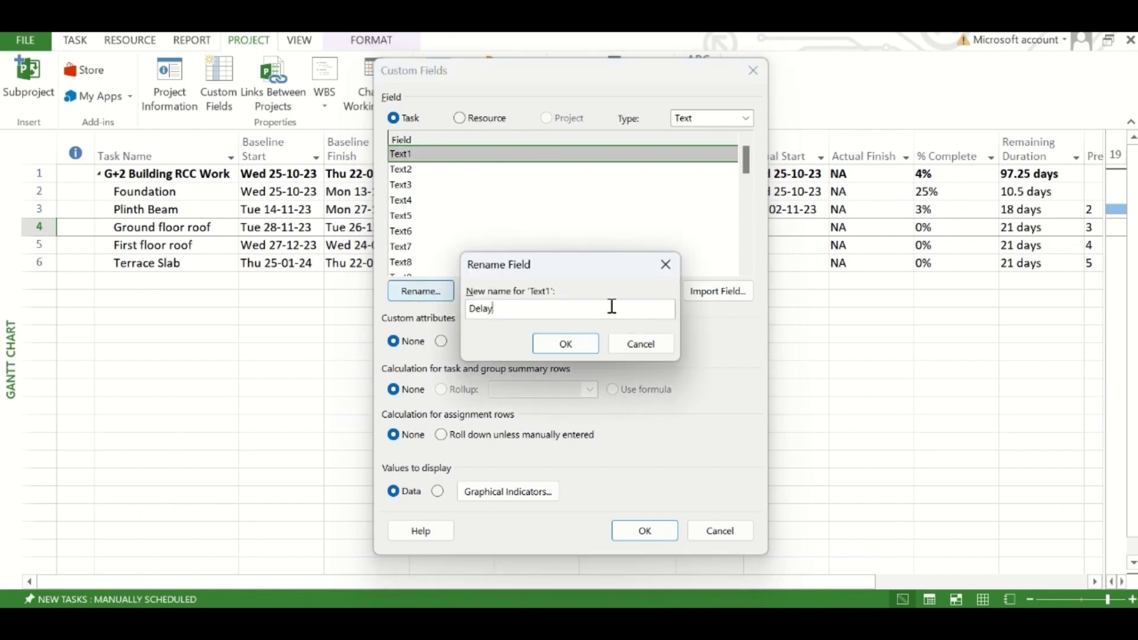
pyautogui.write('_days')
pyautogui.click(580, 346)
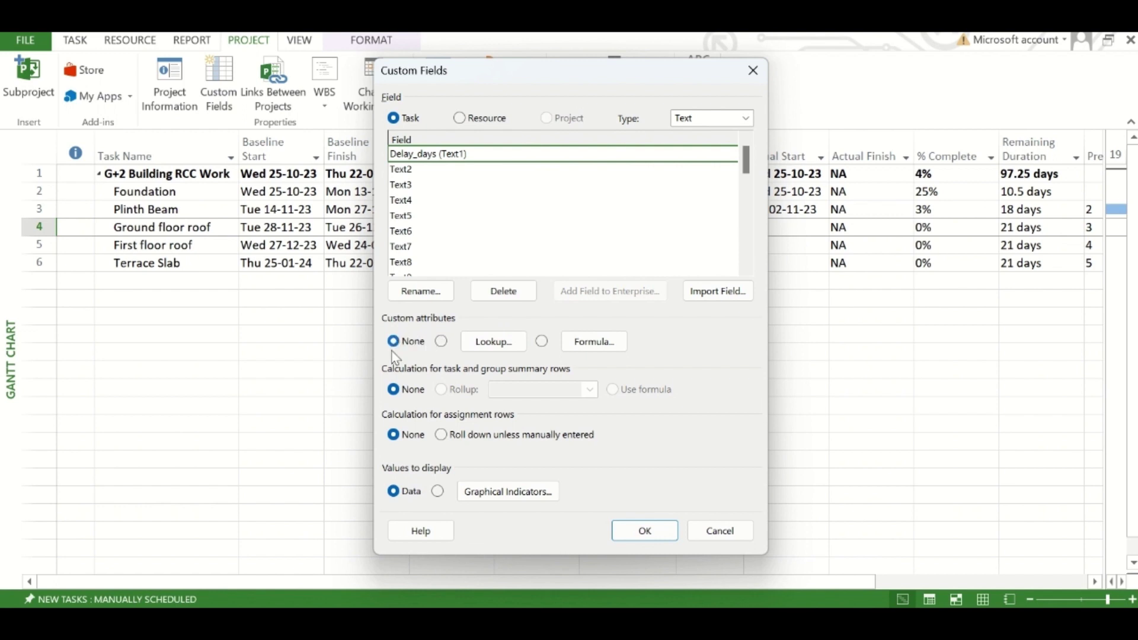
# Step: Switch the Delay_days field to formula calculation and build the expression [Finish]-[Baseline Finish] from the date fields
pyautogui.click(543, 342)
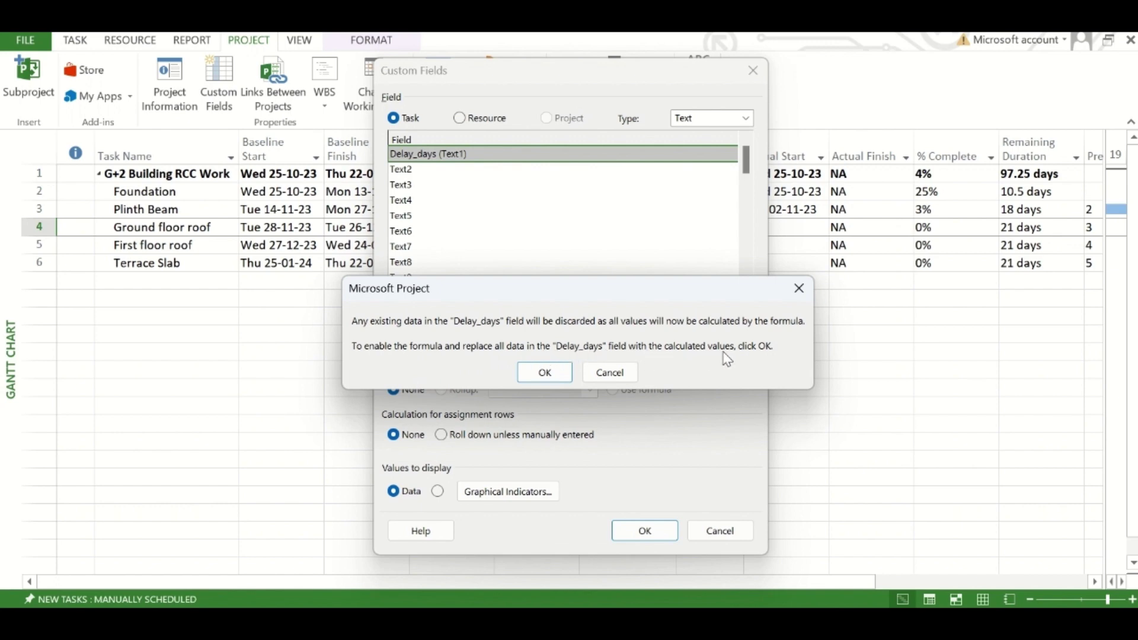
pyautogui.click(549, 375)
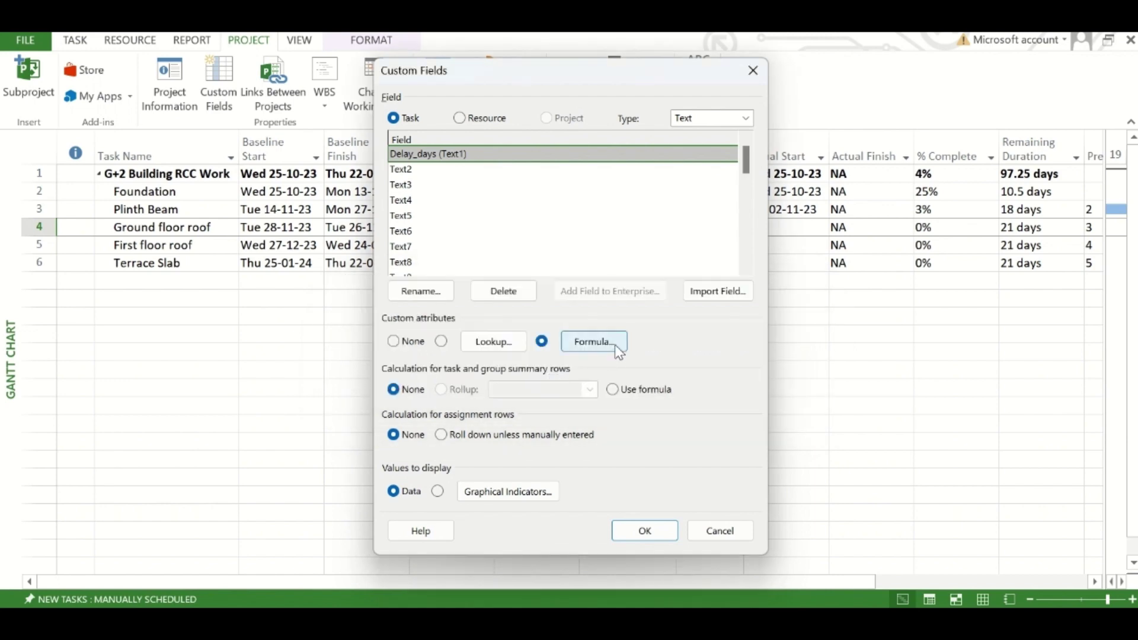
pyautogui.click(594, 342)
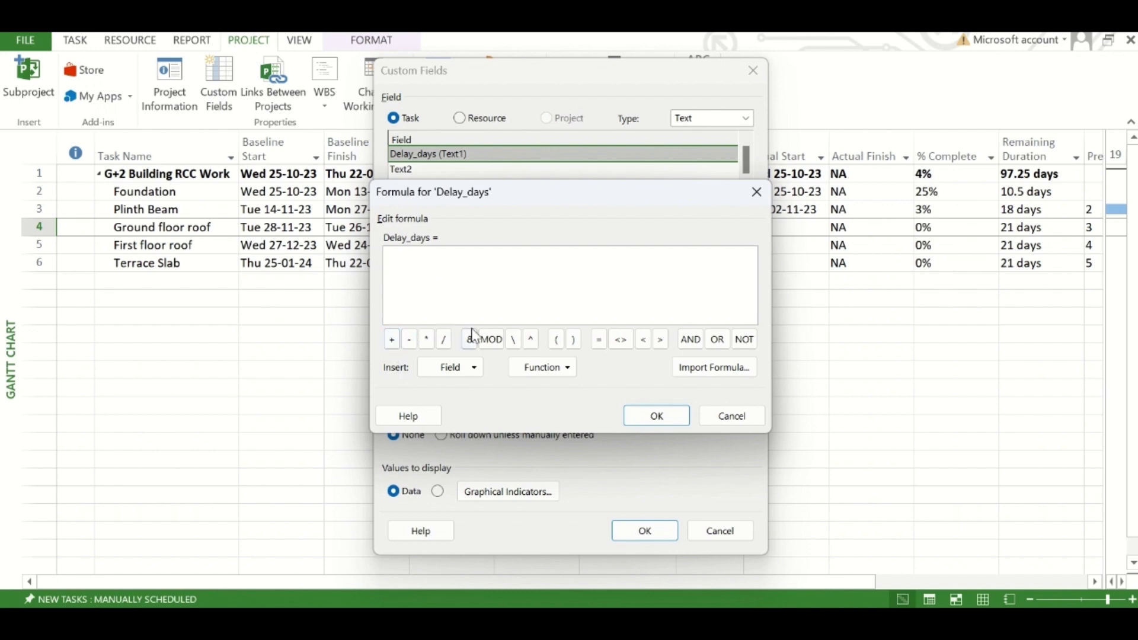
pyautogui.click(449, 372)
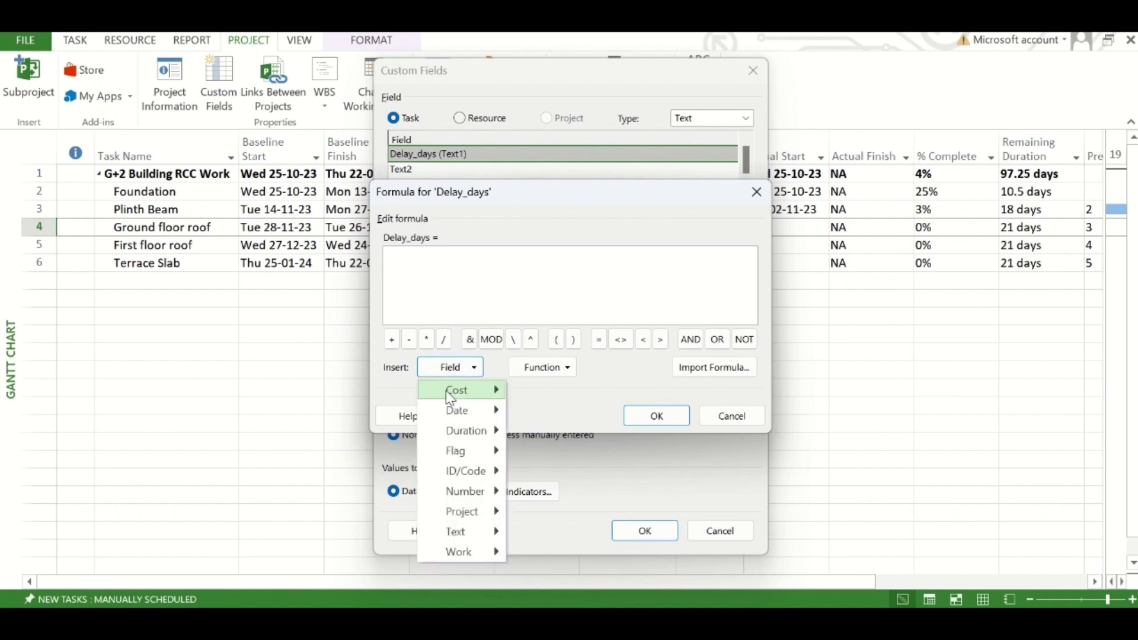
pyautogui.moveTo(457, 410)
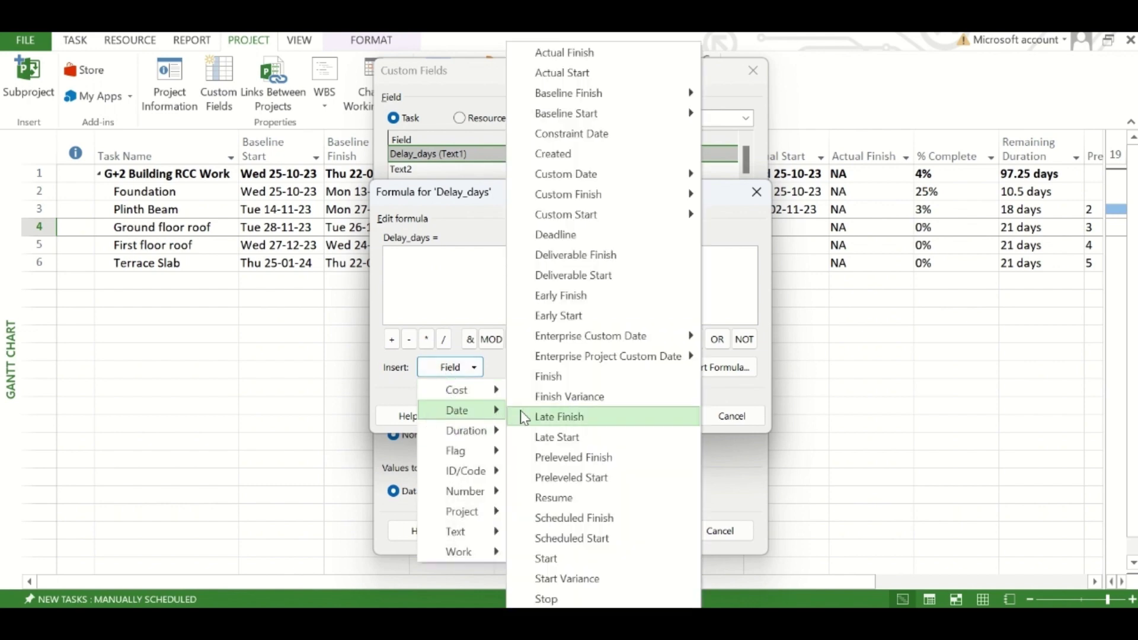
pyautogui.click(557, 383)
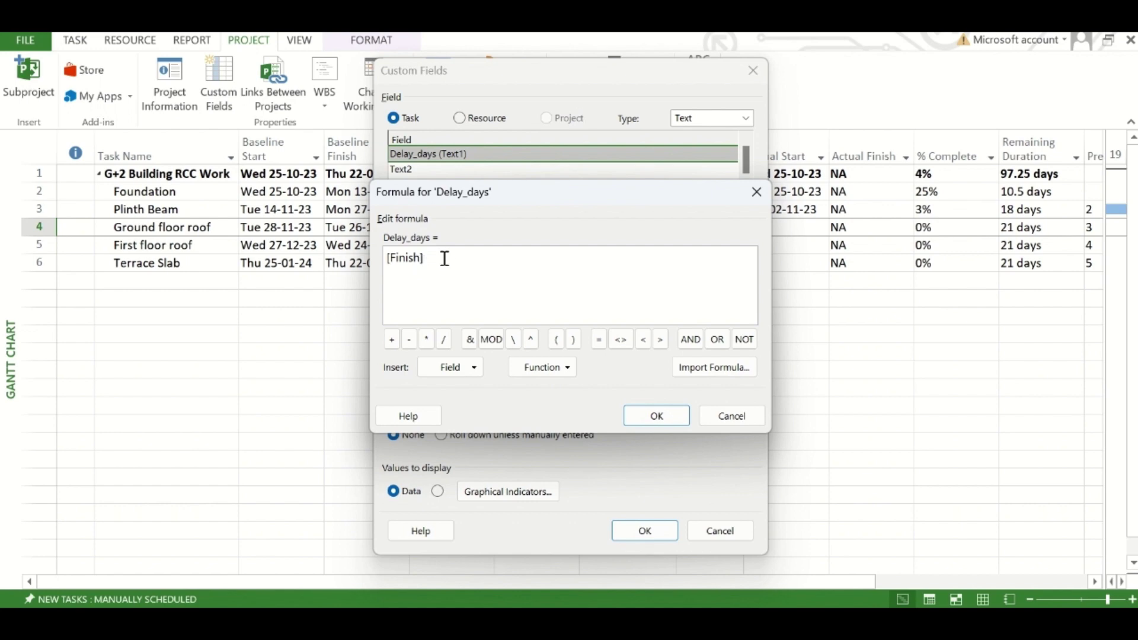
pyautogui.write('-')
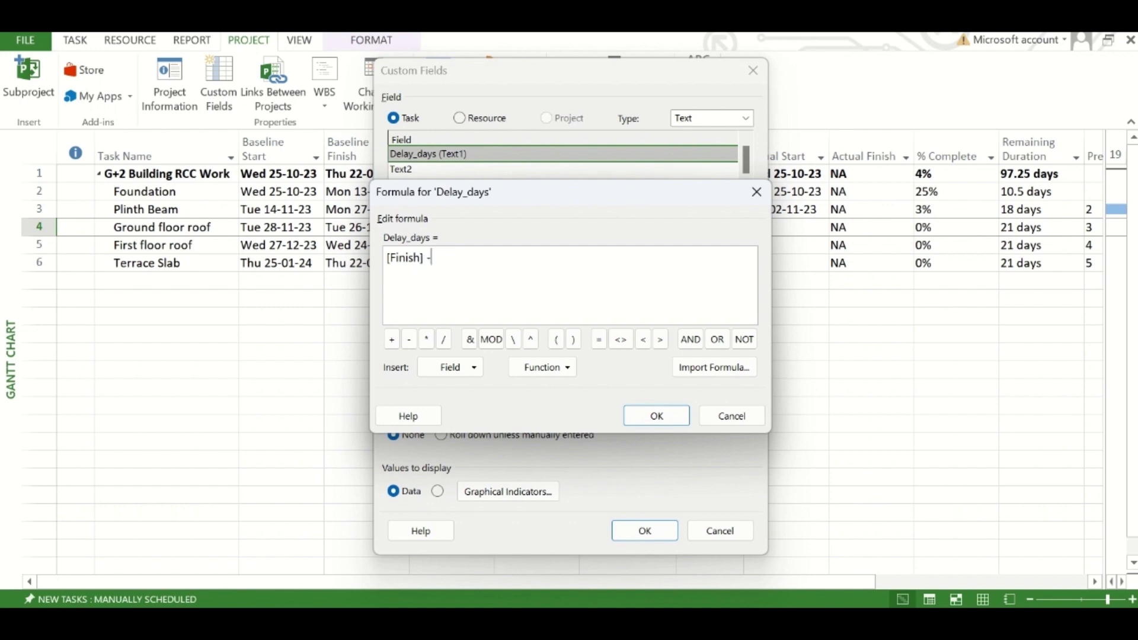
pyautogui.click(461, 375)
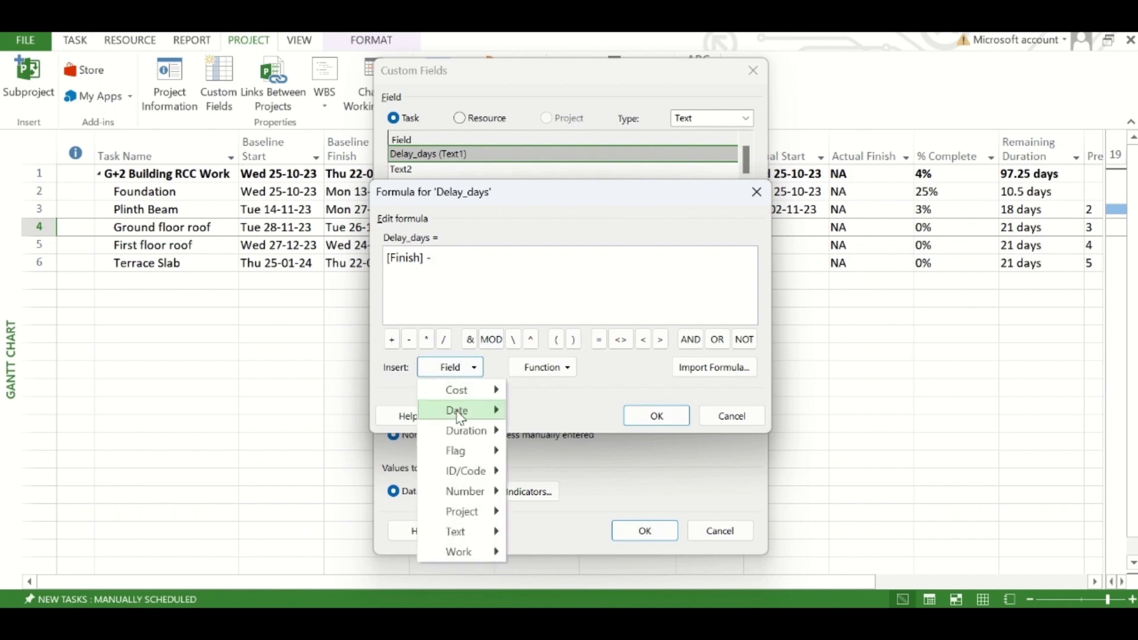
pyautogui.moveTo(458, 412)
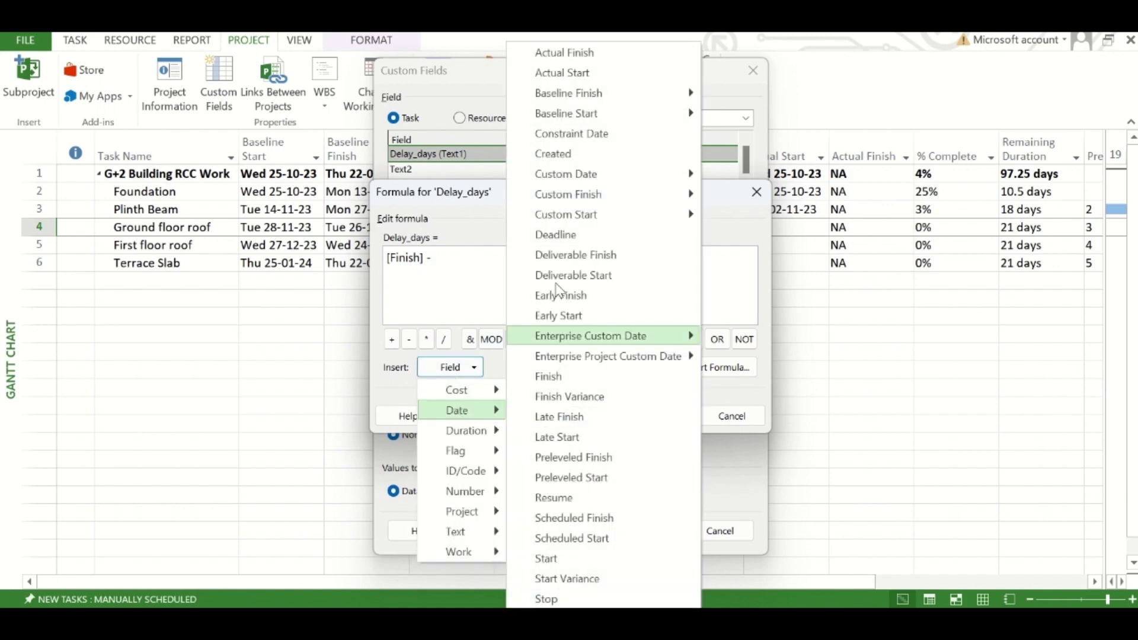
pyautogui.moveTo(597, 101)
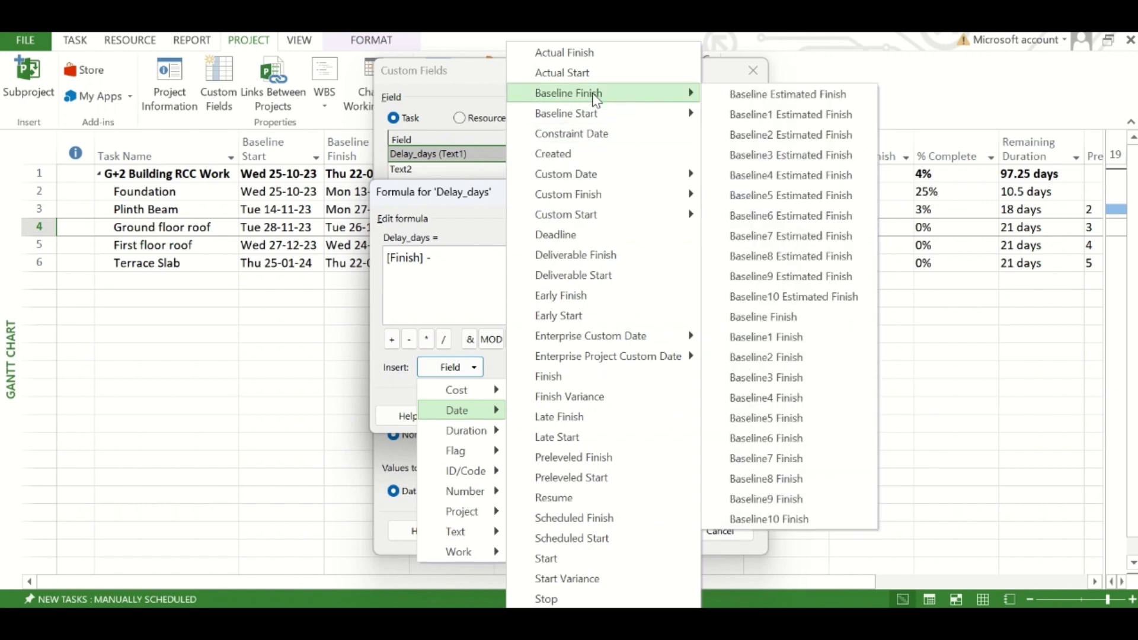
pyautogui.click(778, 321)
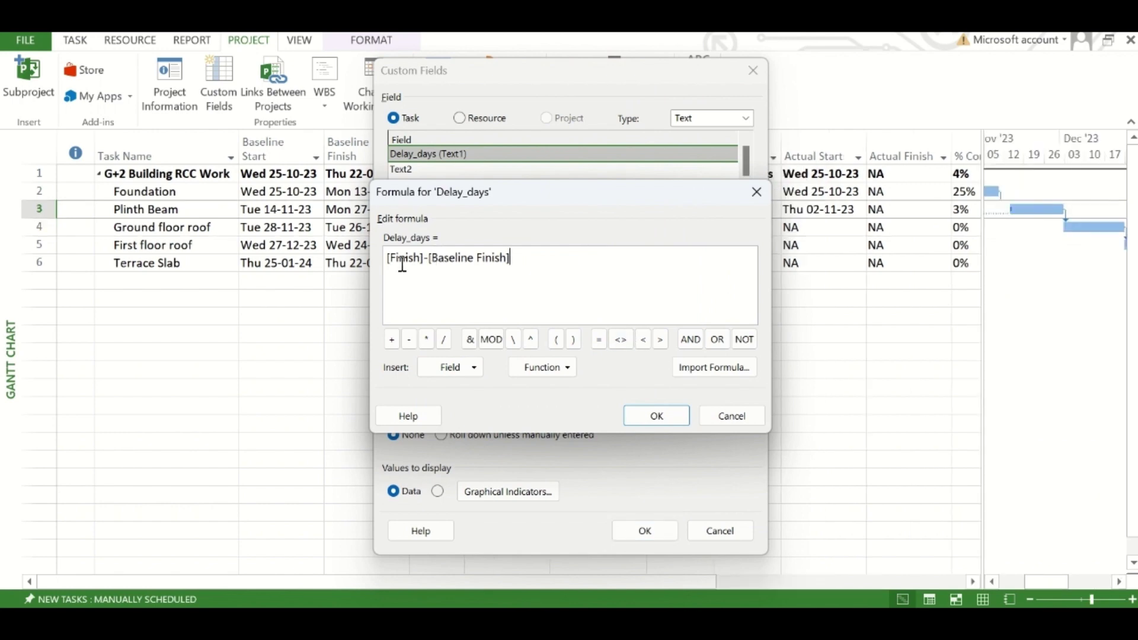
# Step: Wrap the Delay_days expression in a rounding function with zero decimals, round([Finish]-[Baseline Finish],0), and apply the custom field
pyautogui.click(386, 259)
pyautogui.write('round')
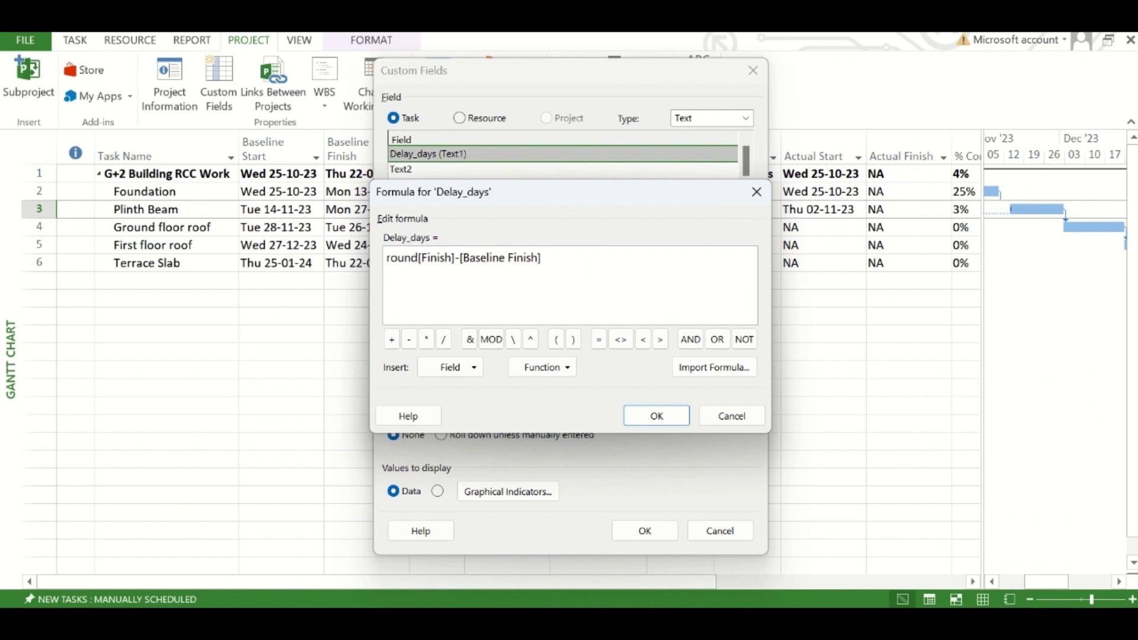
pyautogui.write('(')
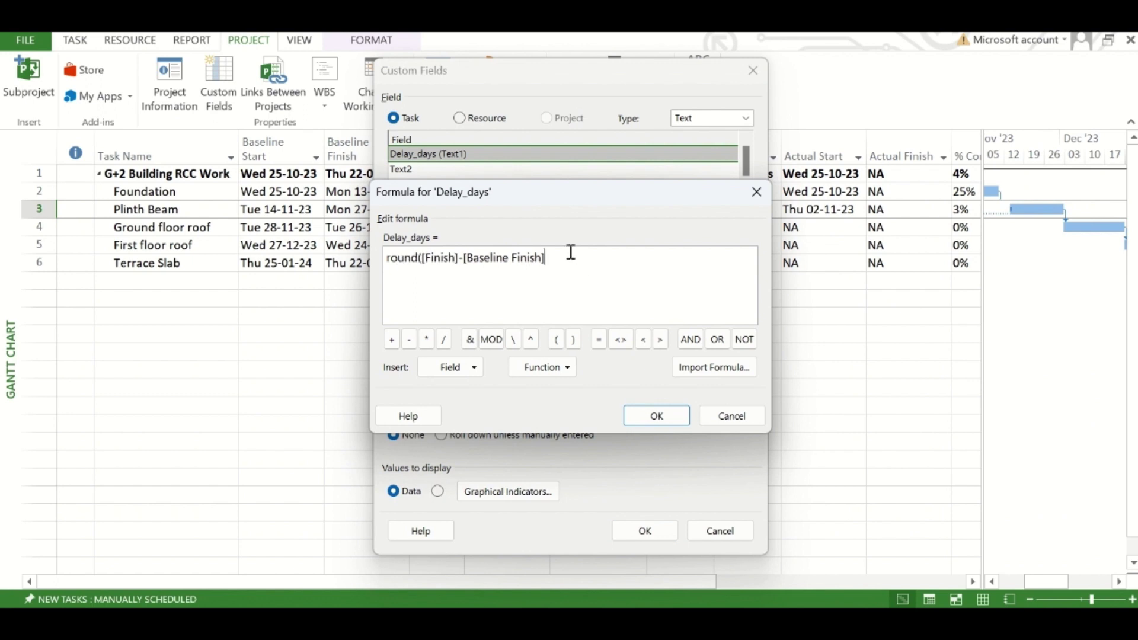
pyautogui.write(',0)')
pyautogui.click(656, 416)
pyautogui.click(646, 532)
# Step: Insert the Delay_days (Text1) column before the Duration column in the task table
pyautogui.click(609, 243)
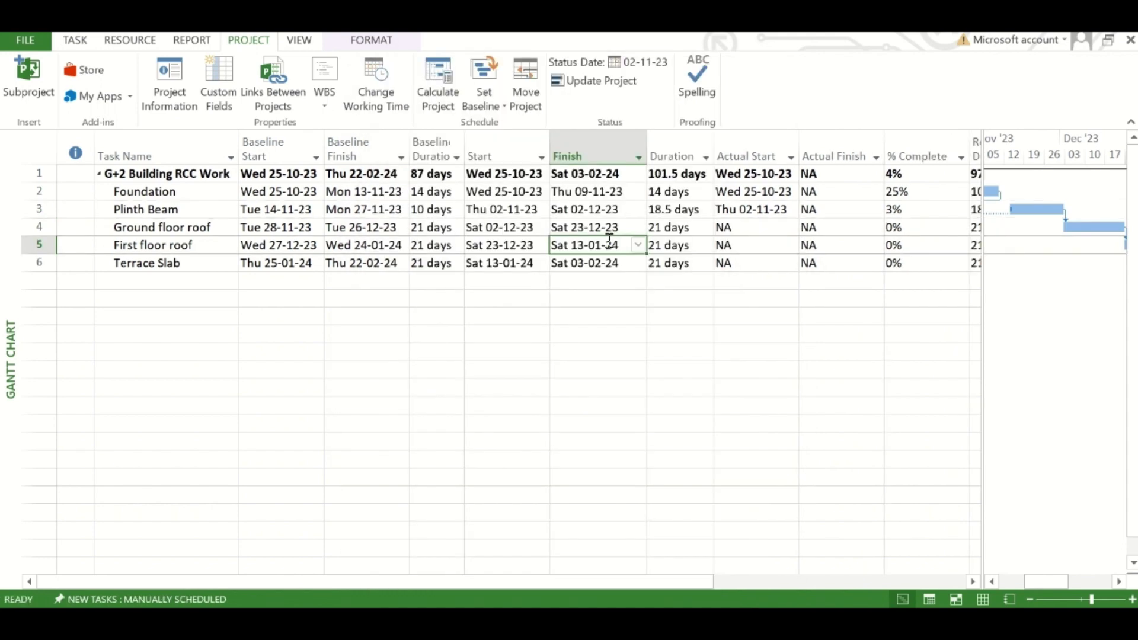
pyautogui.rightClick(663, 153)
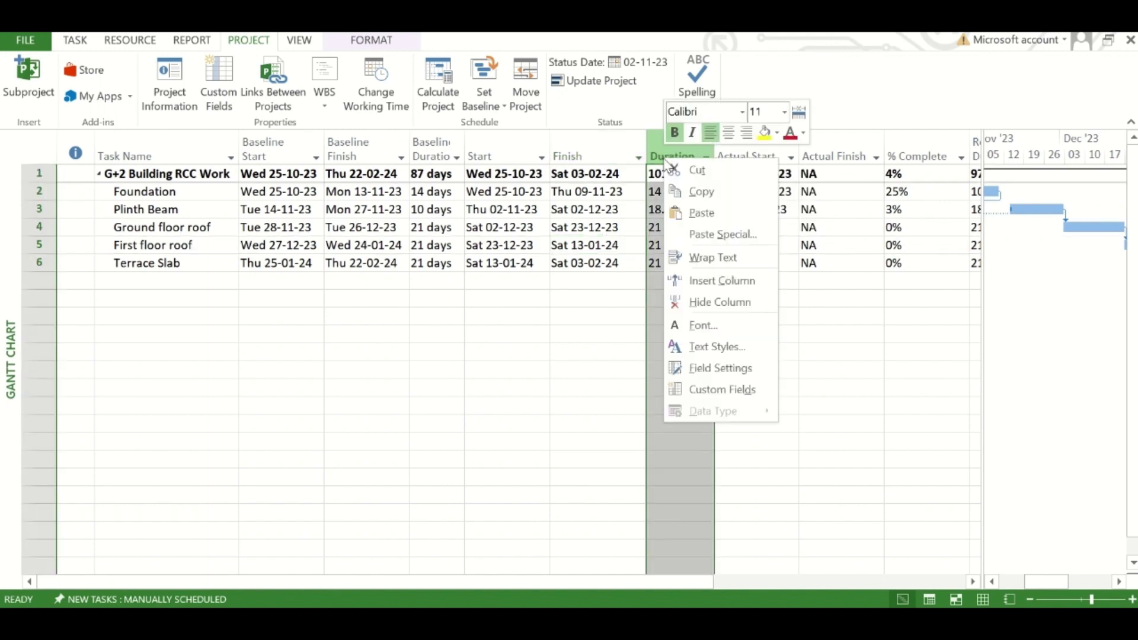
pyautogui.click(710, 283)
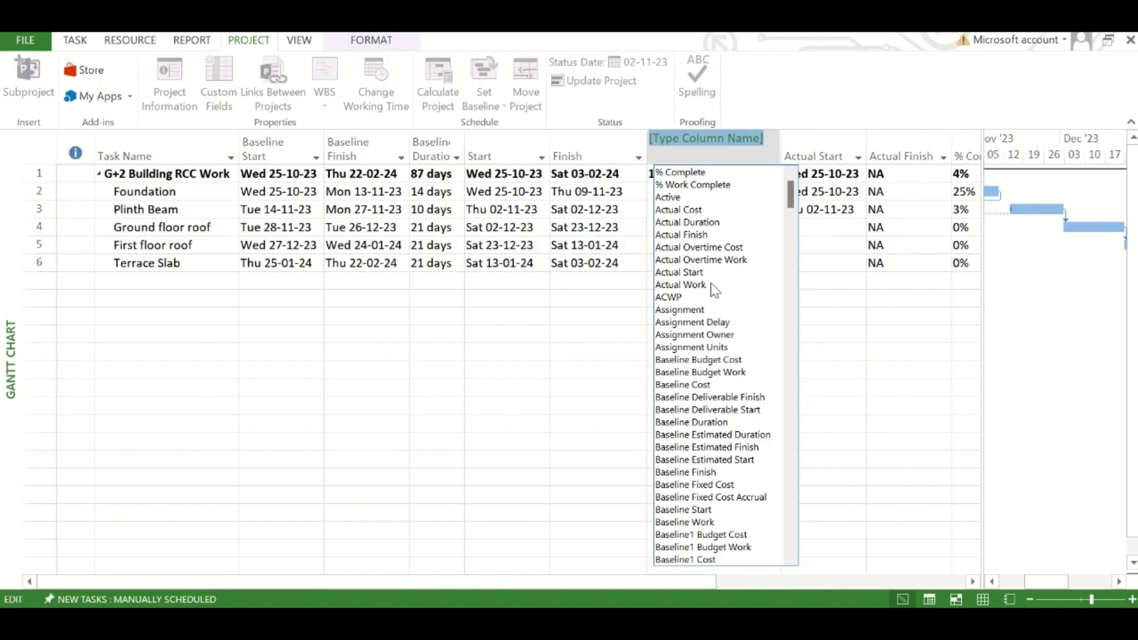
pyautogui.write('delay_days ( Text1')
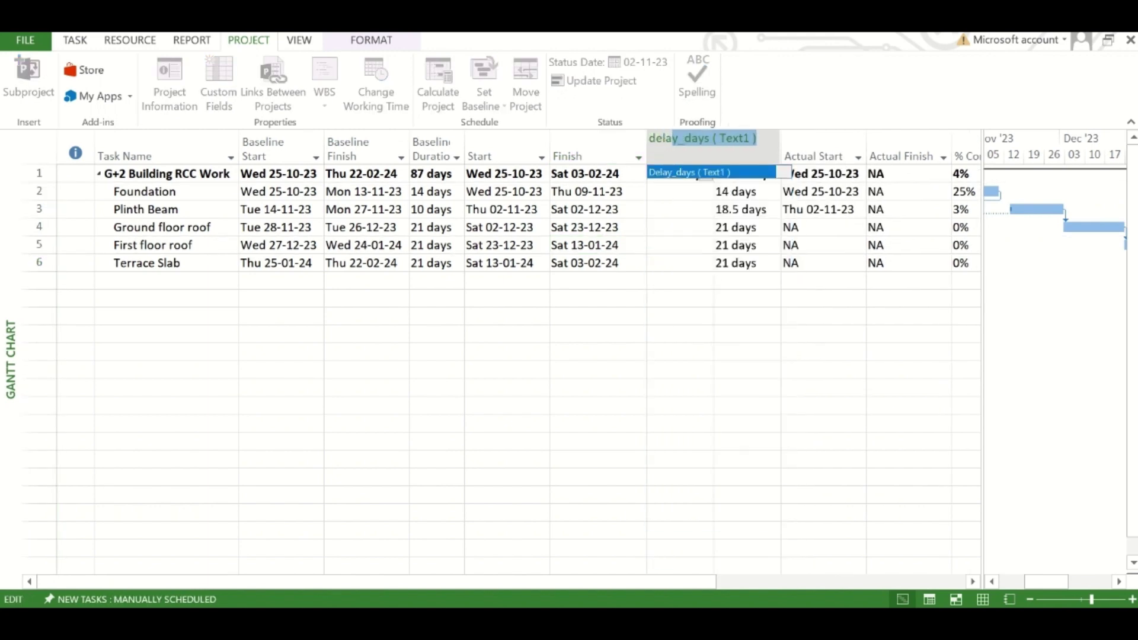
pyautogui.click(678, 172)
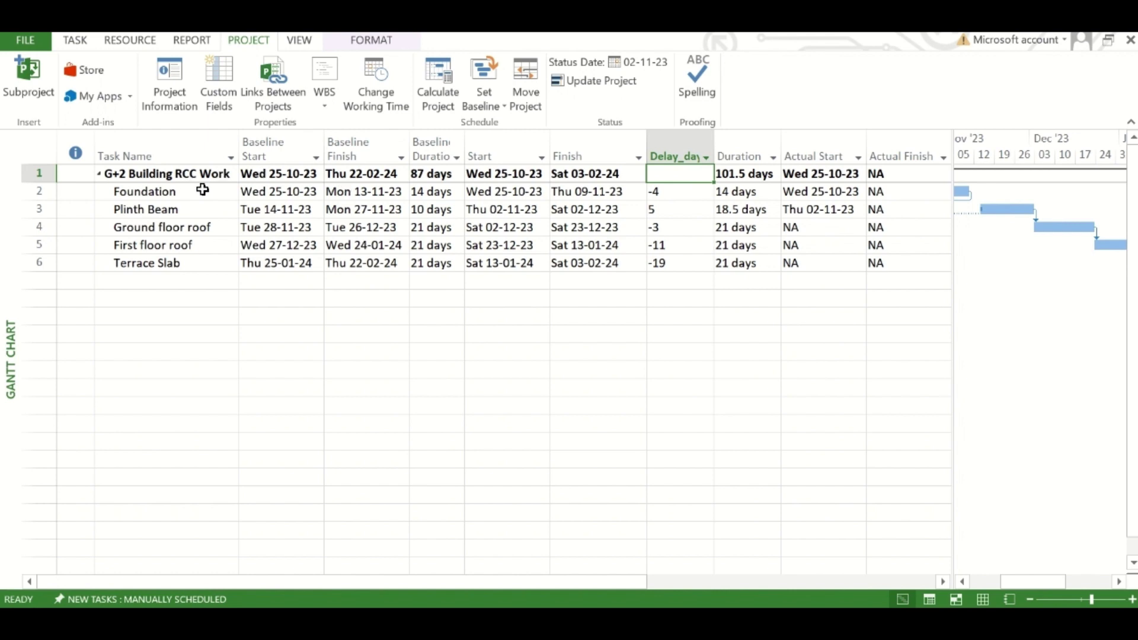
# Step: Compare the Delay_days values of the Foundation and Plinth Beam tasks with their baseline finish and finish dates
pyautogui.click(685, 190)
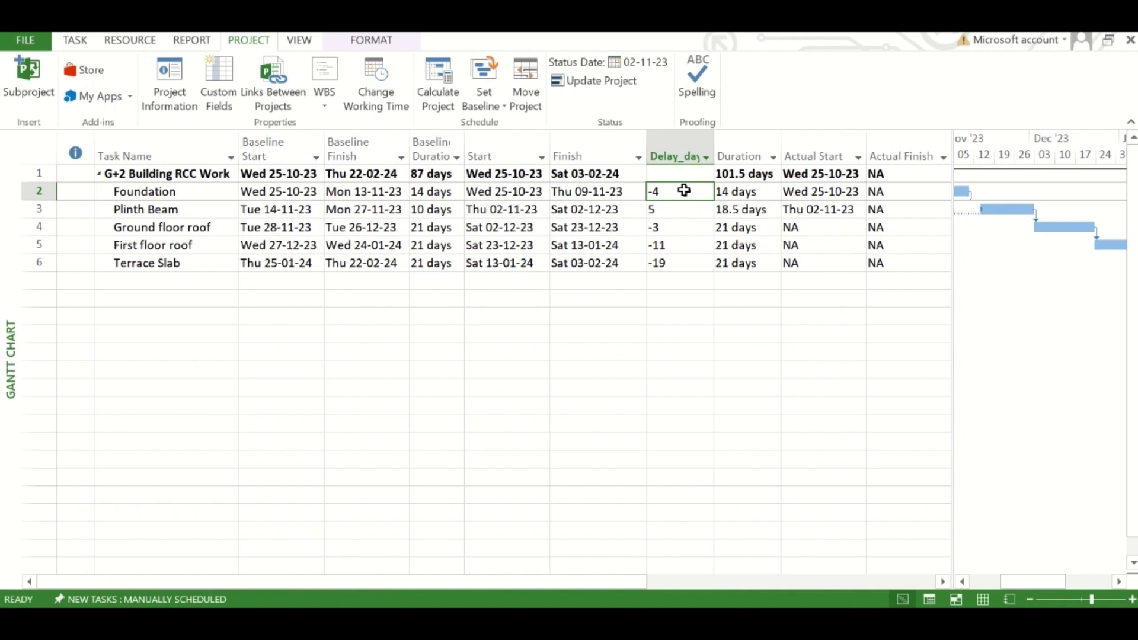
pyautogui.click(377, 195)
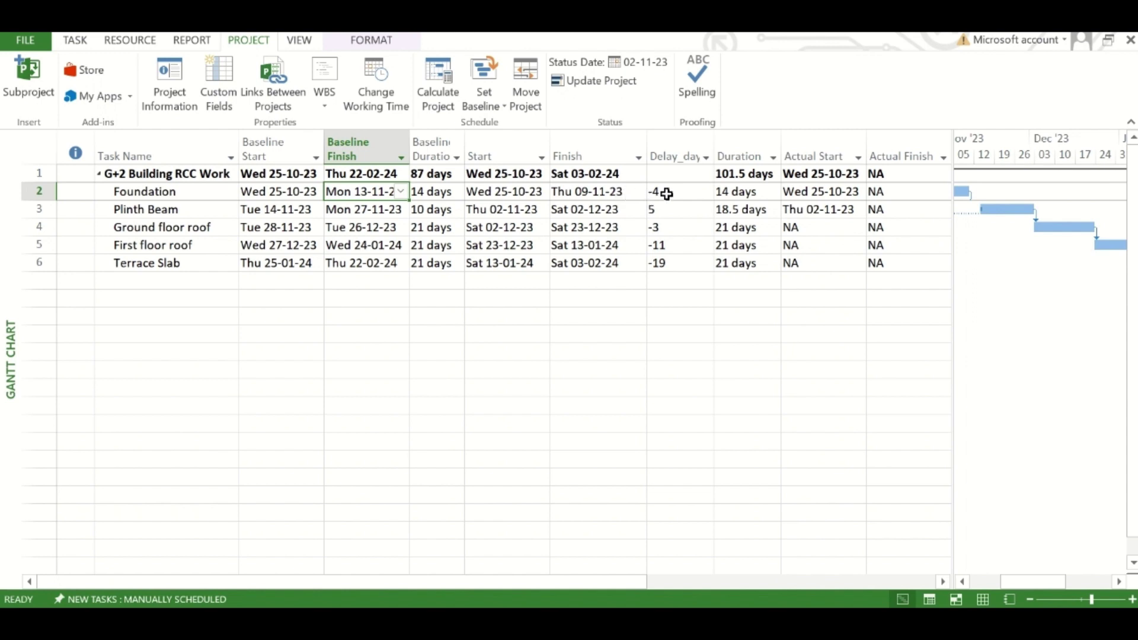
pyautogui.click(192, 207)
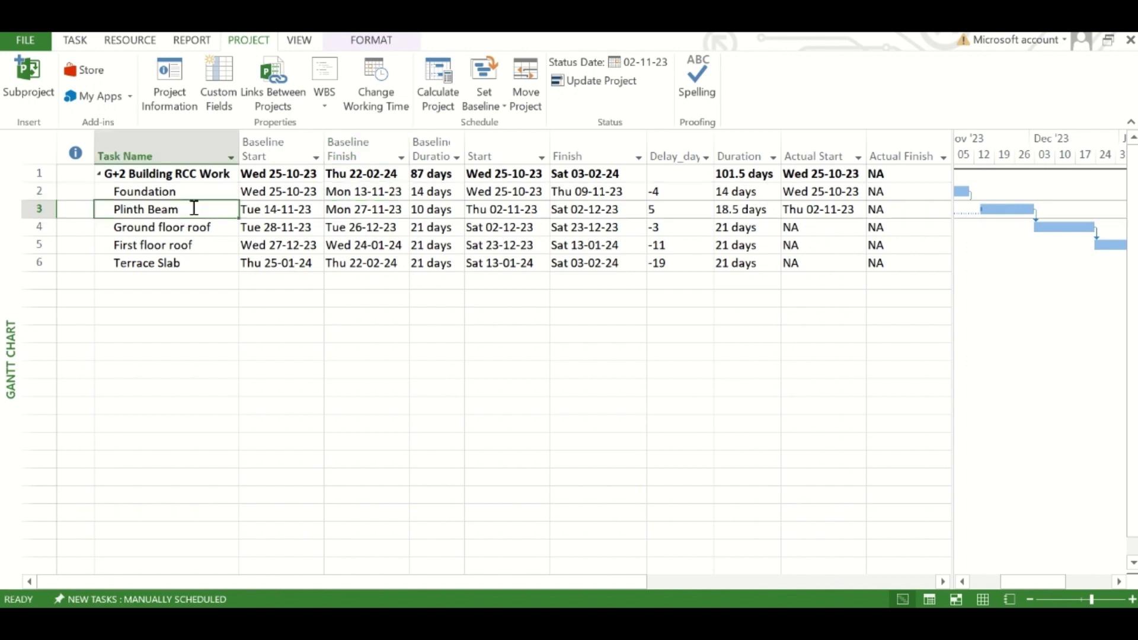
pyautogui.click(381, 211)
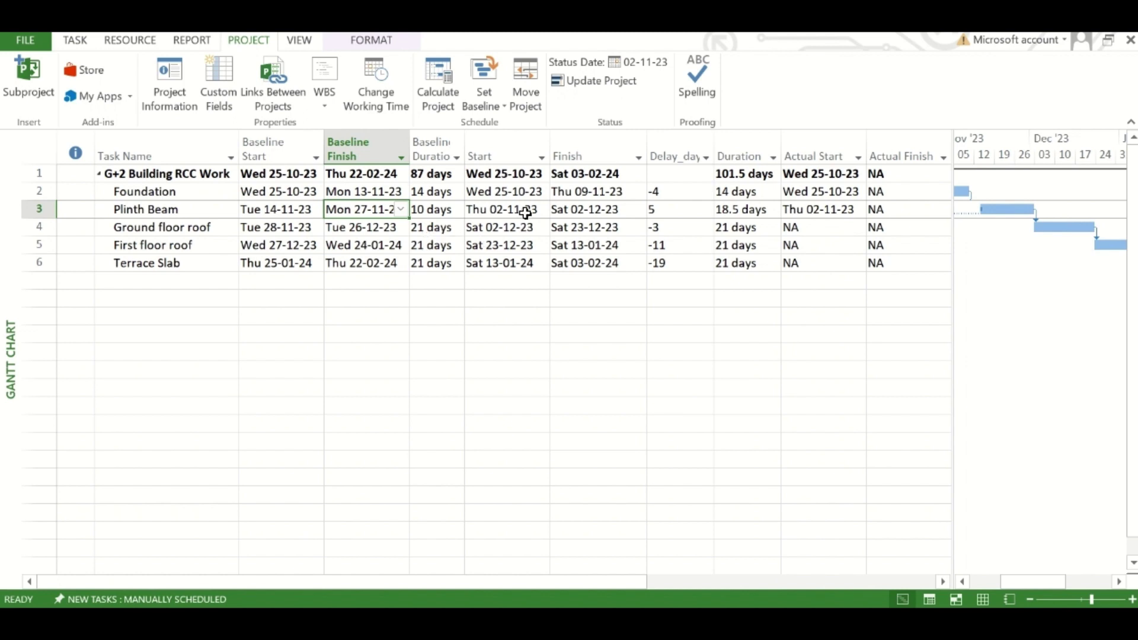
pyautogui.click(580, 211)
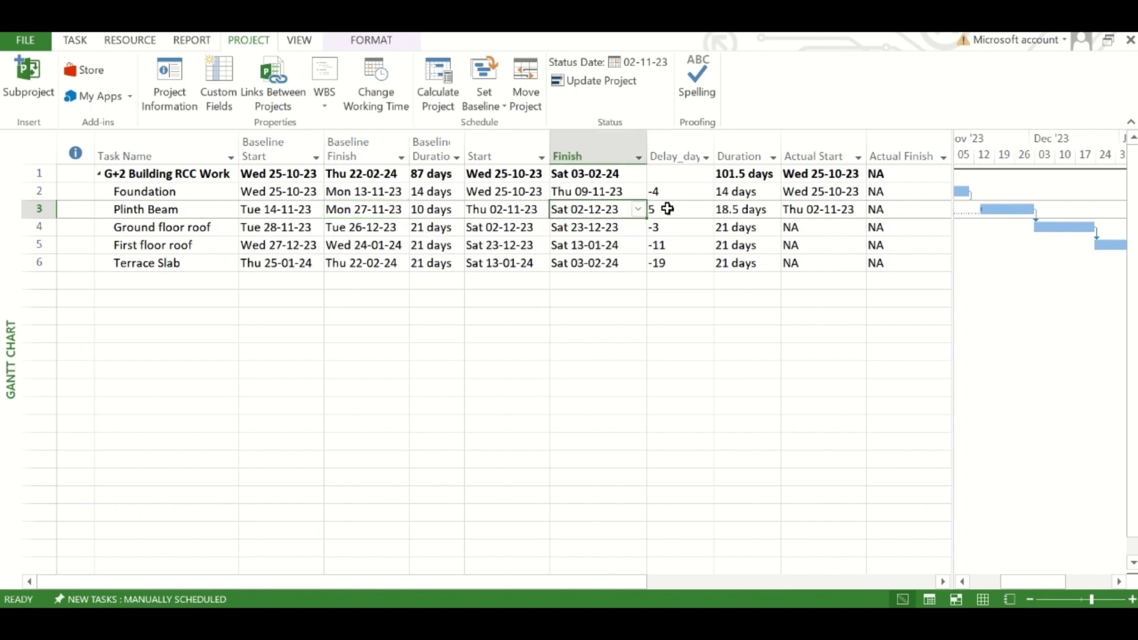
pyautogui.click(690, 211)
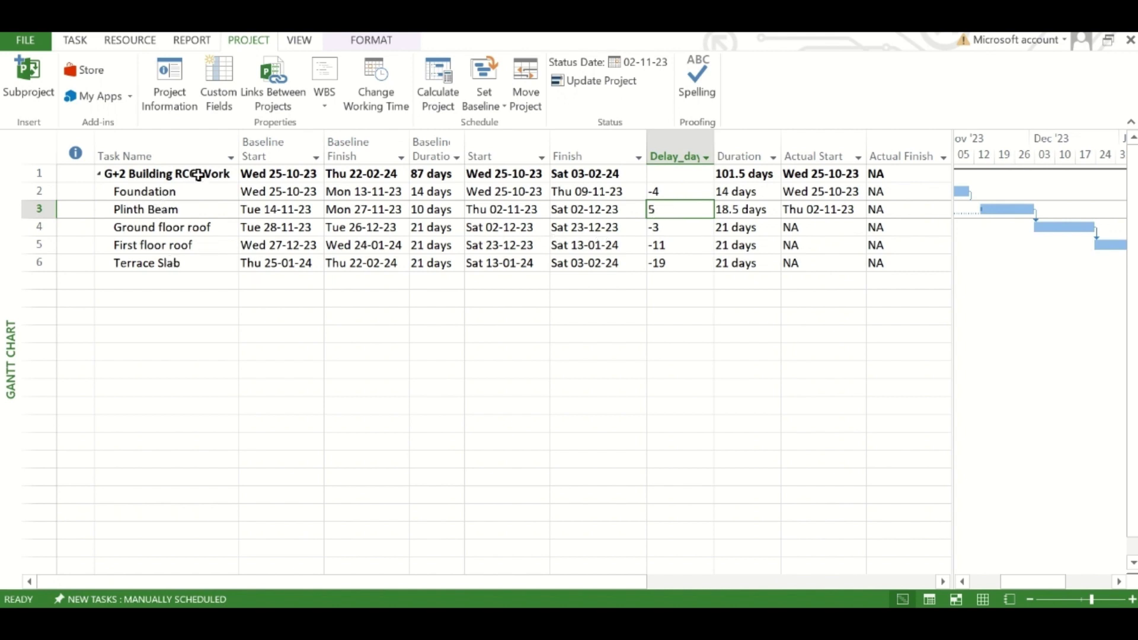
# Step: Set the Delay_days field to use its formula for task and group summary rows, so the G+2 Building RCC Work row is calculated
pyautogui.click(666, 174)
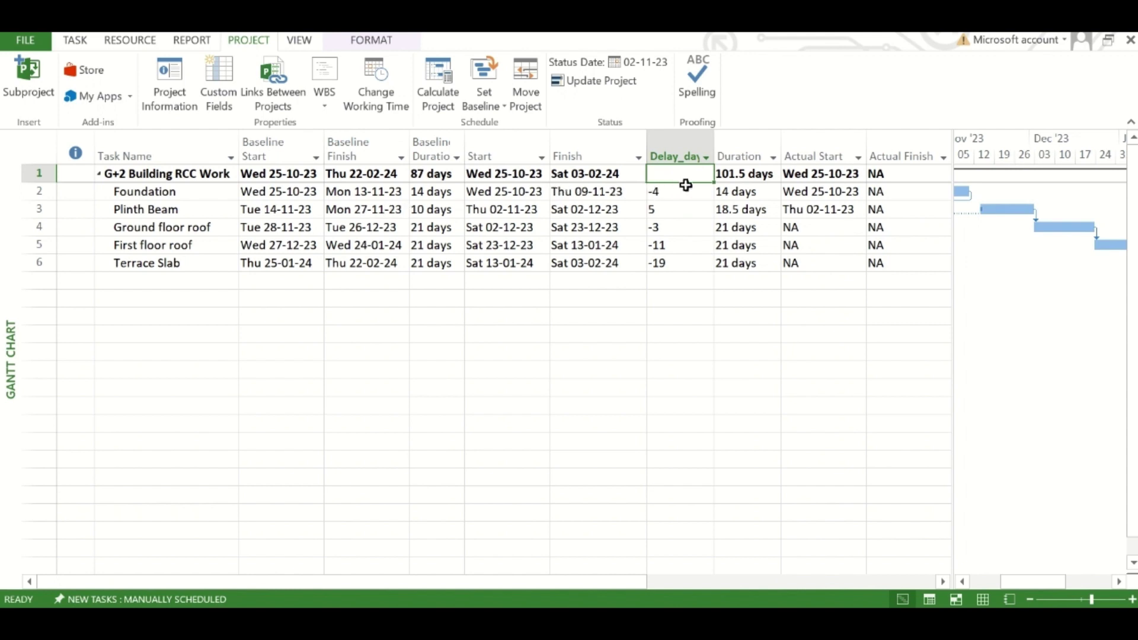
pyautogui.click(218, 83)
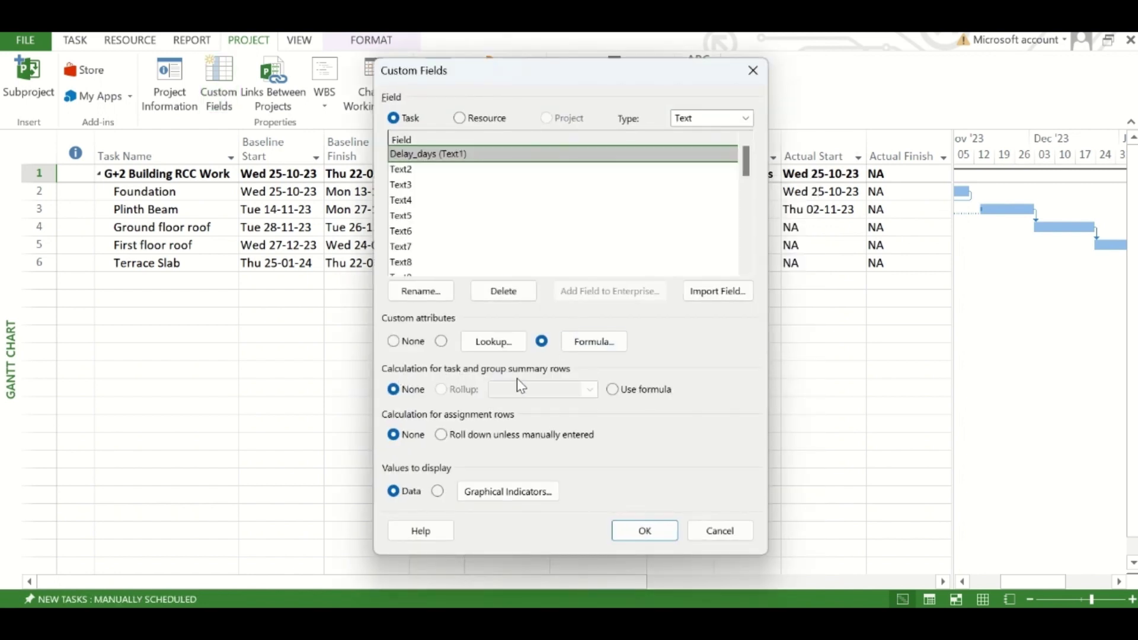
pyautogui.click(612, 389)
pyautogui.click(645, 530)
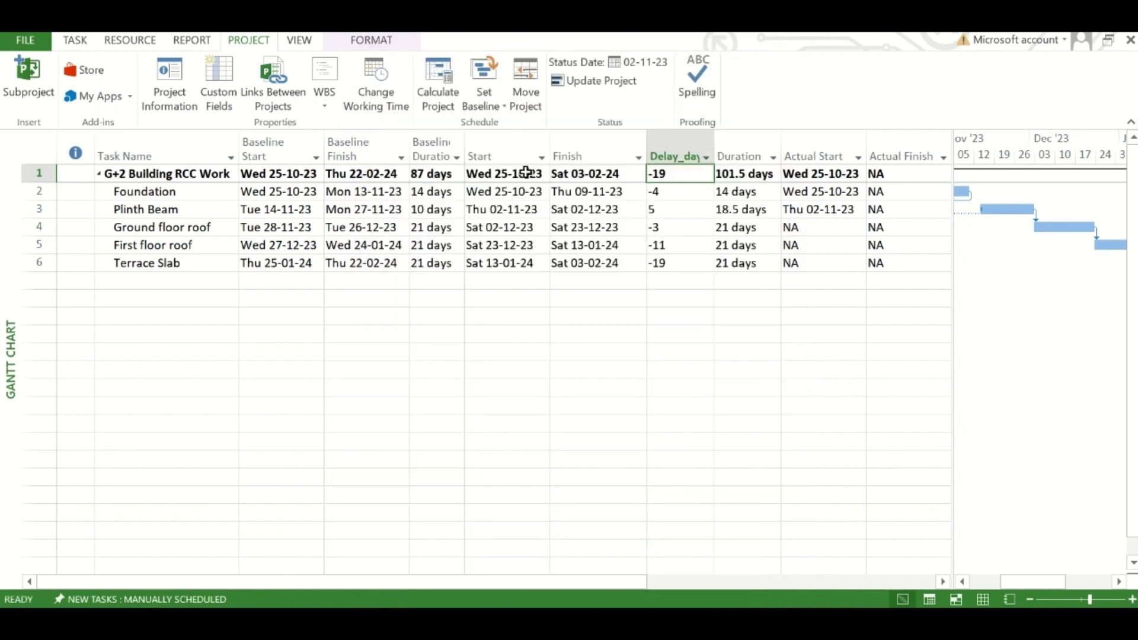